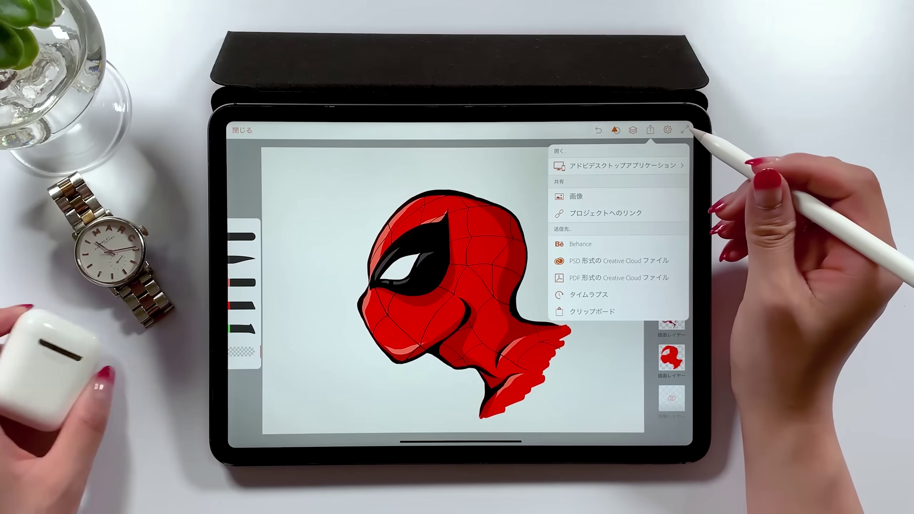
Send the Spider-Man drawing from Illustrator Draw to desktop Illustrator CC.
click(673, 167)
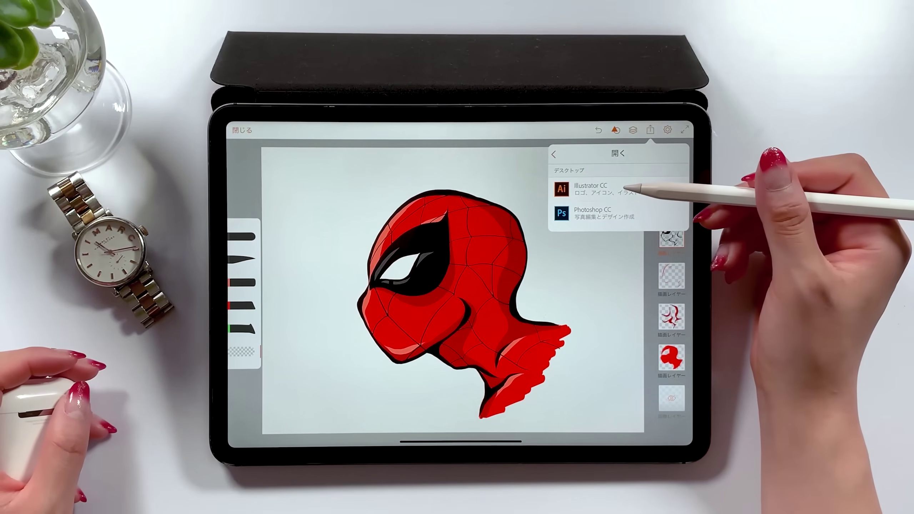
click(612, 189)
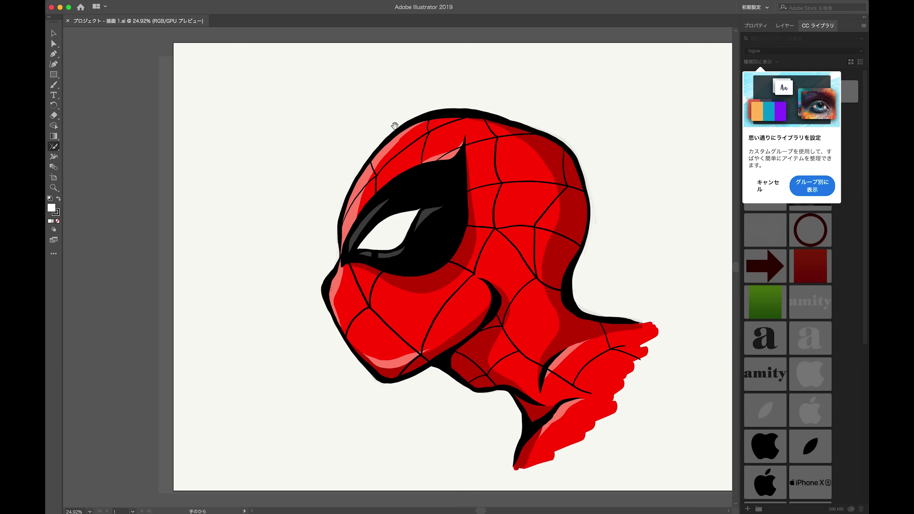
Recentre the head and show the Layers list so only the black line-art layer is visible.
drag(338, 139, 247, 125)
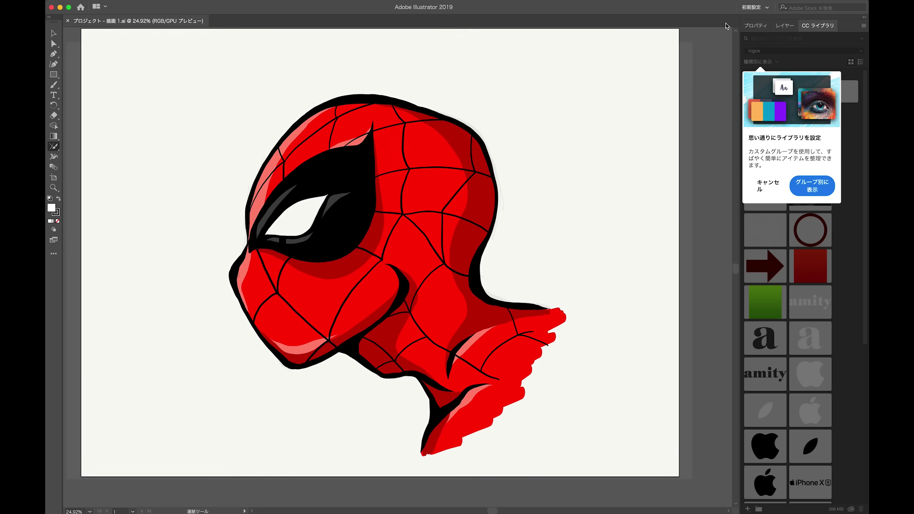
click(785, 26)
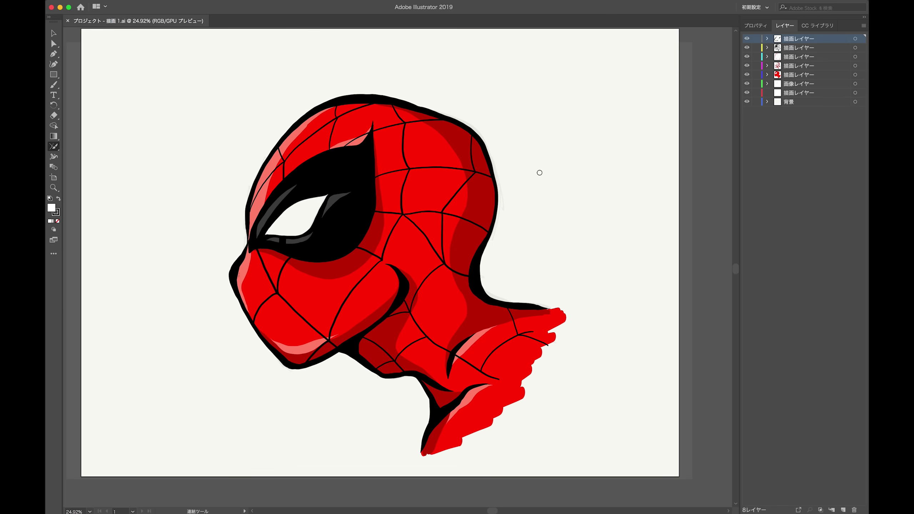
scroll(541, 172, left, 1)
scroll(543, 174, left, 2)
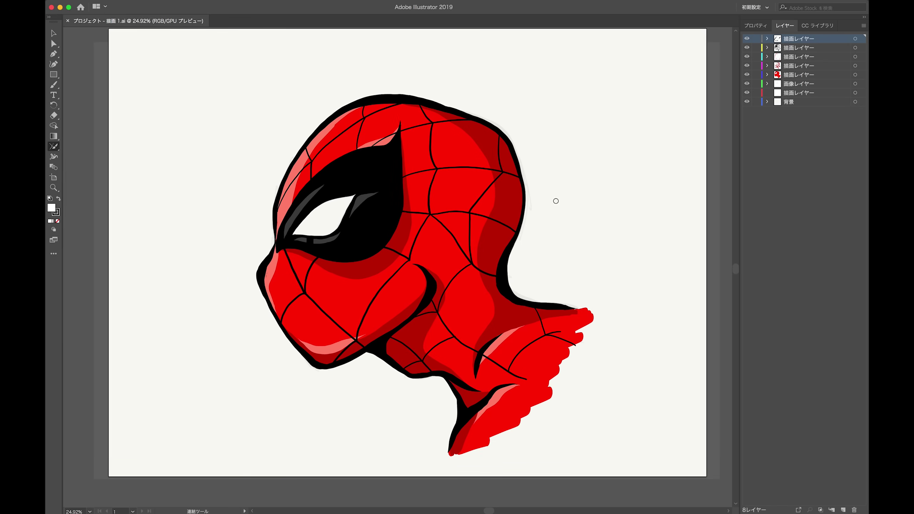
scroll(553, 159, up, 1)
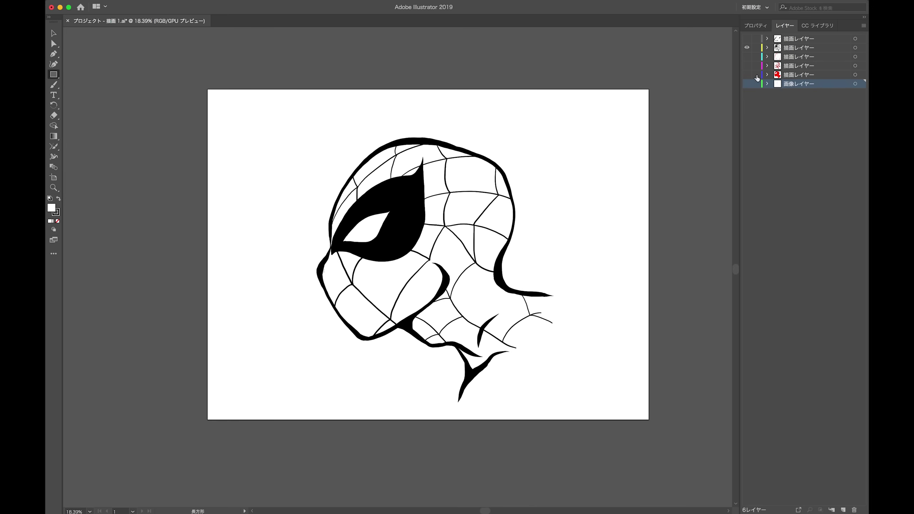
Turn the red fill, dark red shading, pink highlight and last hidden layer back on.
click(746, 74)
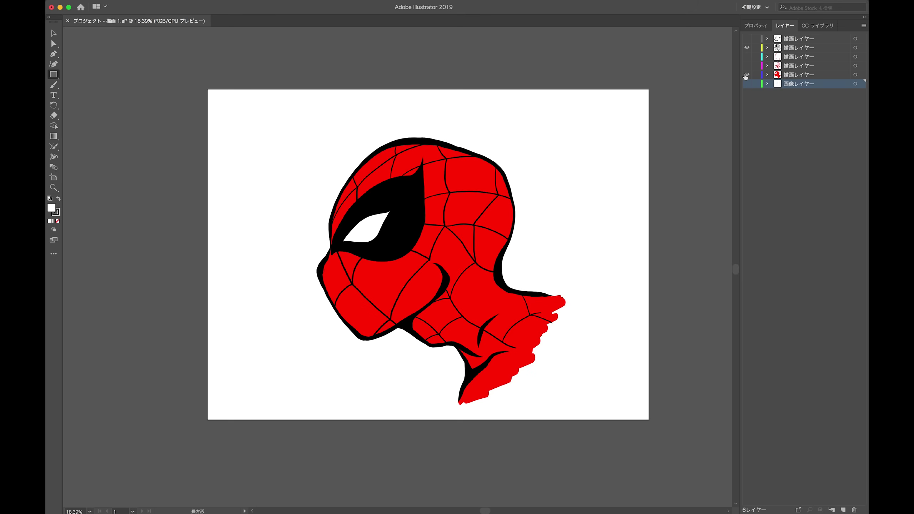
click(747, 67)
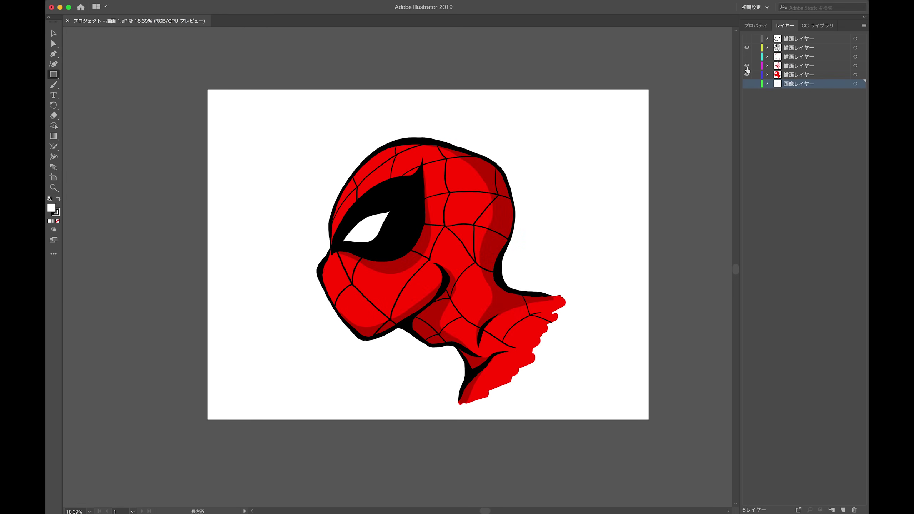
click(747, 56)
click(747, 39)
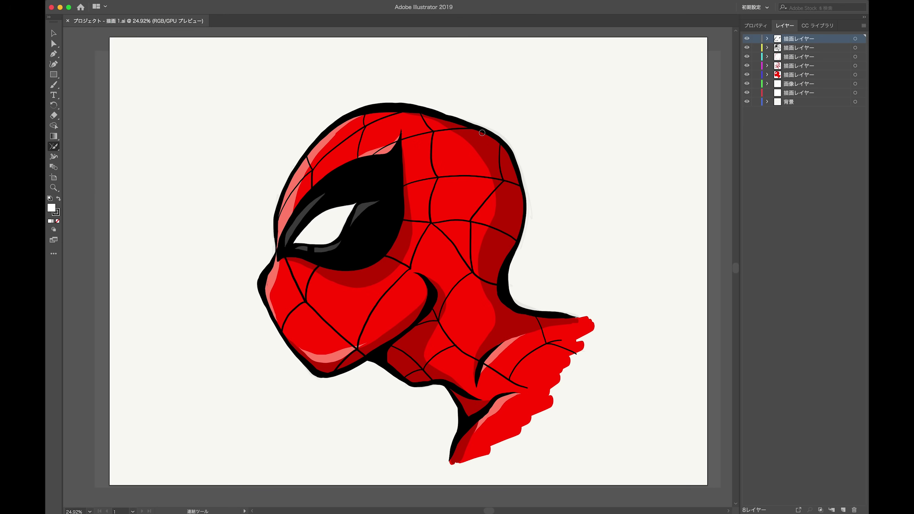
scroll(483, 133, up, 5)
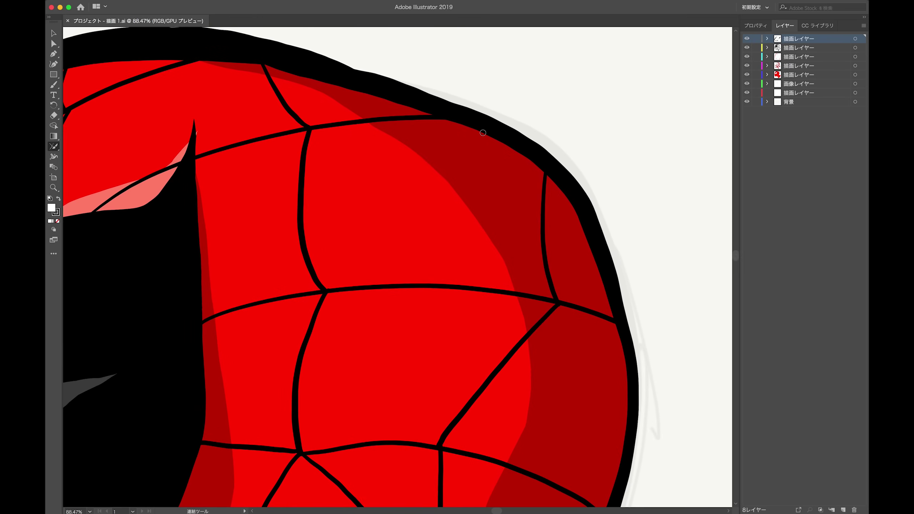
drag(450, 76, 565, 194)
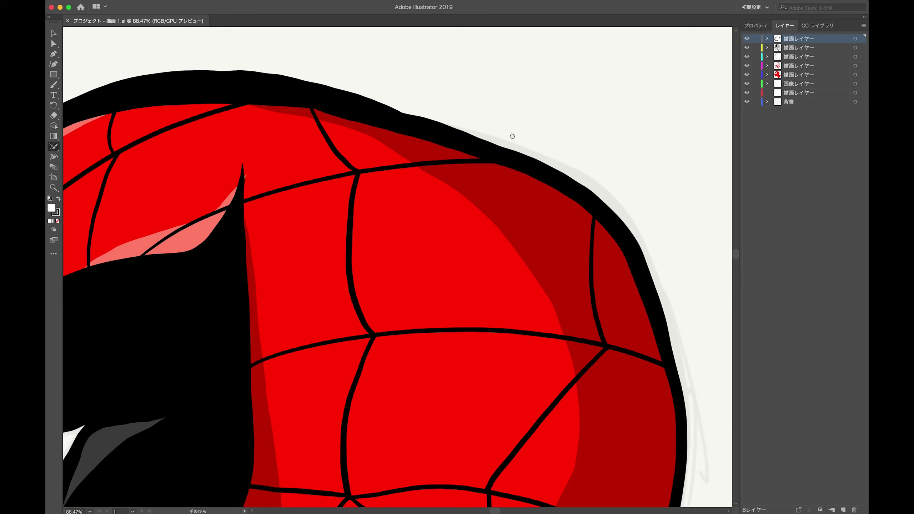
drag(461, 243, 639, 119)
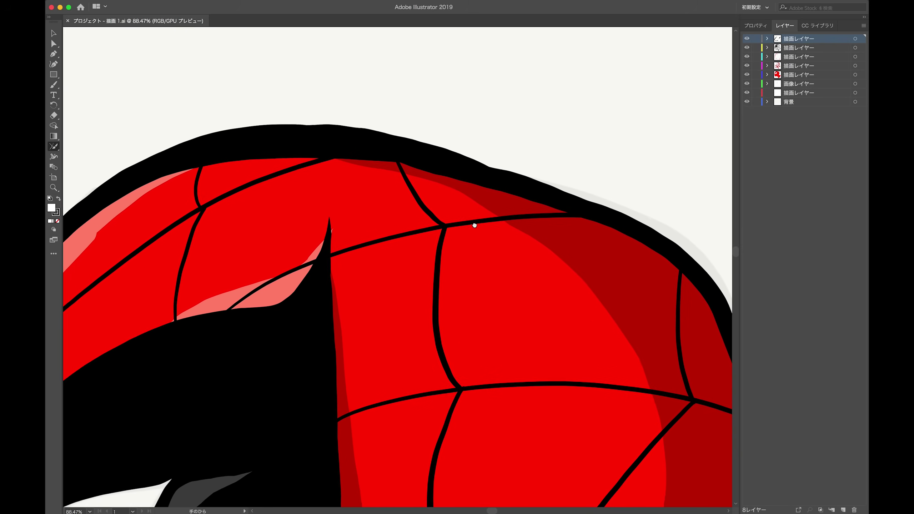
mouse_move(533, 157)
mouse_down()
mouse_move(586, 222)
mouse_move(615, 102)
mouse_up()
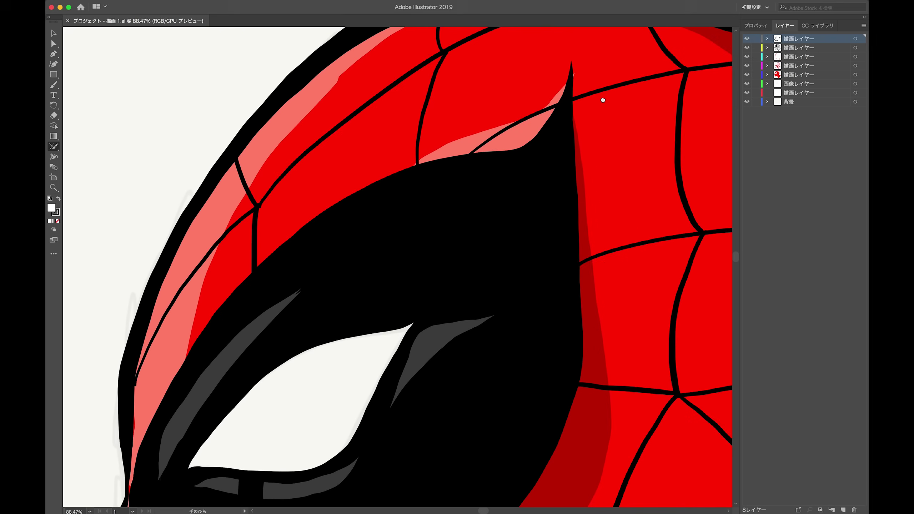
drag(490, 188, 518, 95)
drag(478, 221, 473, 108)
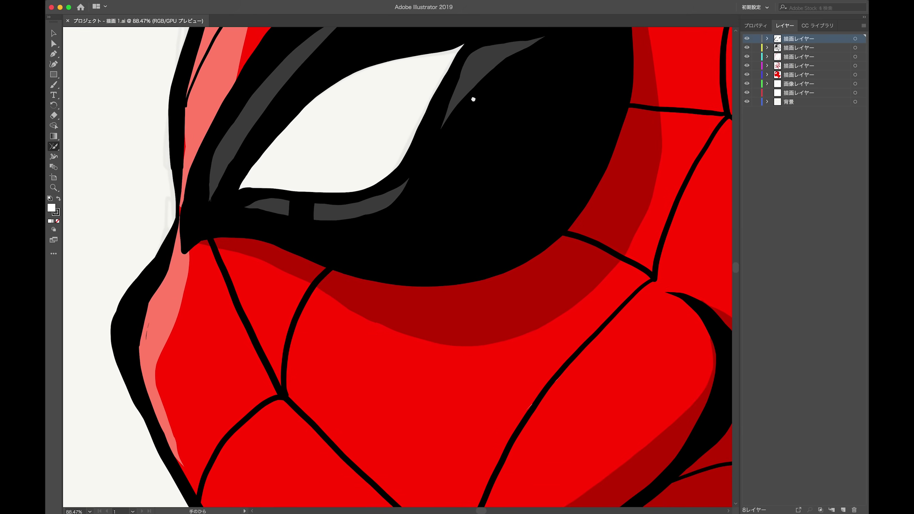
drag(465, 187, 481, 96)
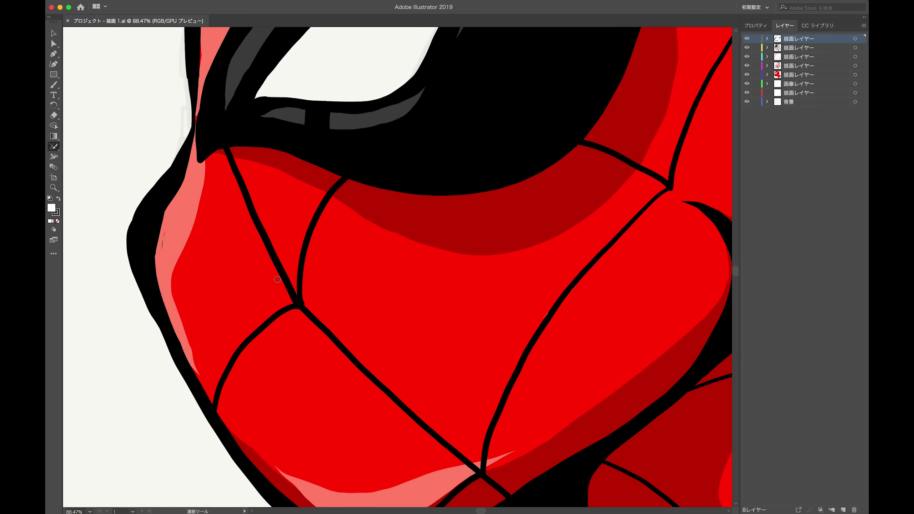
drag(304, 327, 301, 239)
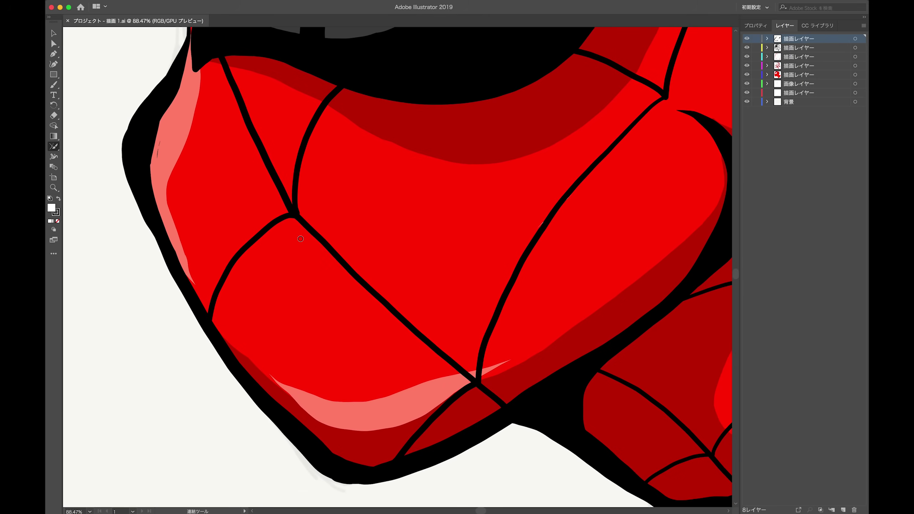
scroll(301, 239, down, 3)
scroll(301, 239, down, 2)
scroll(301, 239, down, 1)
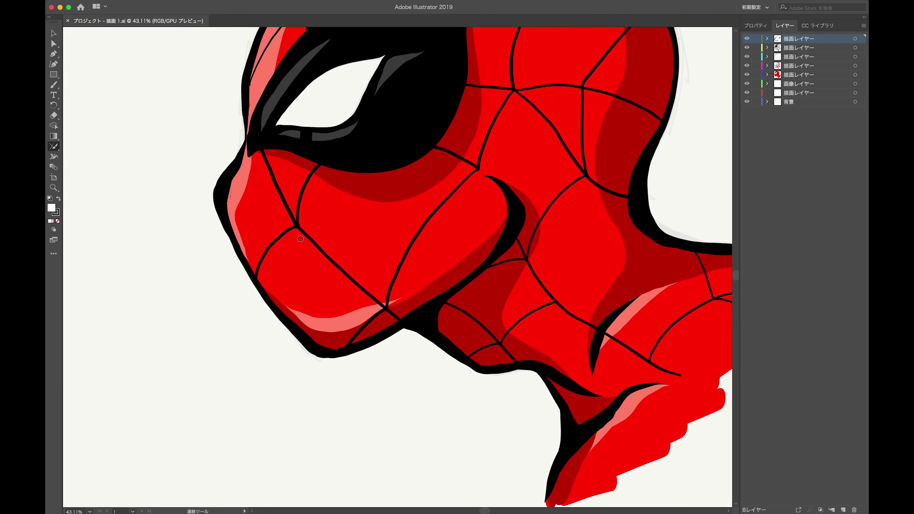
scroll(298, 236, down, 1)
scroll(298, 236, down, 1)
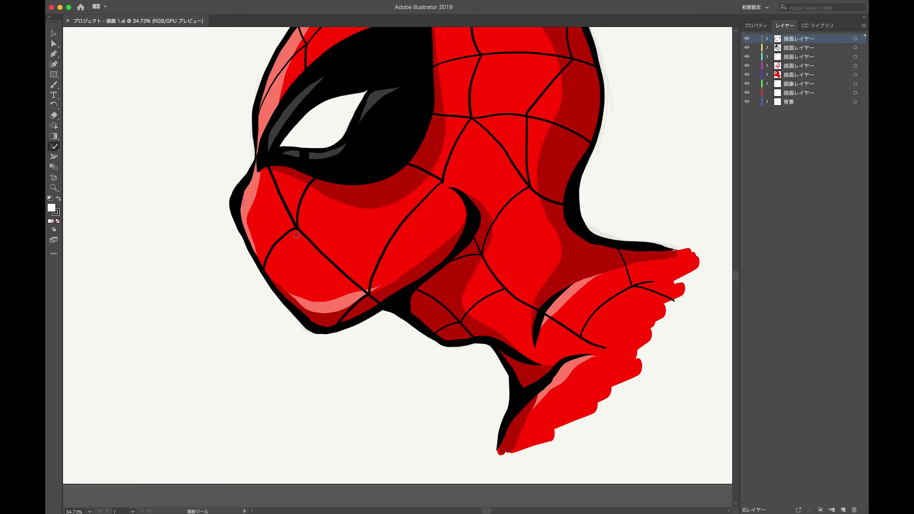
scroll(298, 235, down, 1)
drag(469, 170, 415, 259)
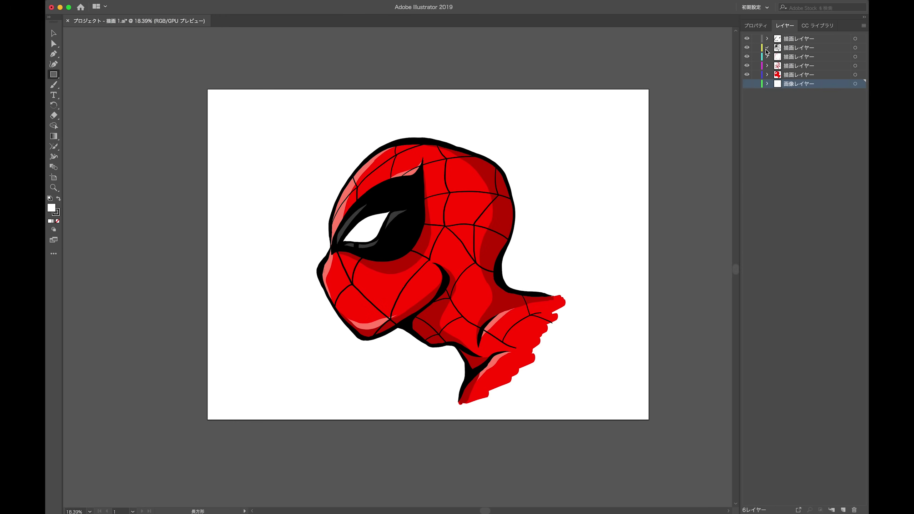
click(767, 48)
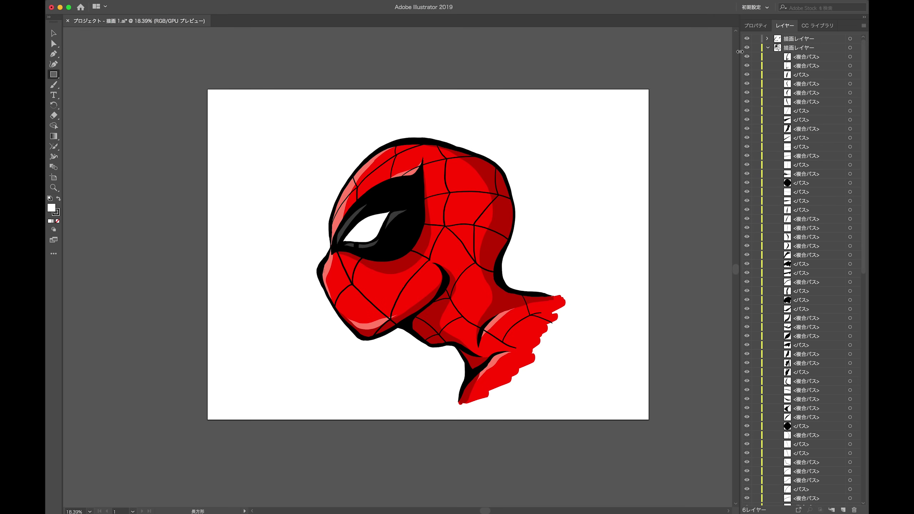
Widen the Layers panel, shift the artboard left, then collapse and select the second drawing layer.
drag(699, 52, 640, 51)
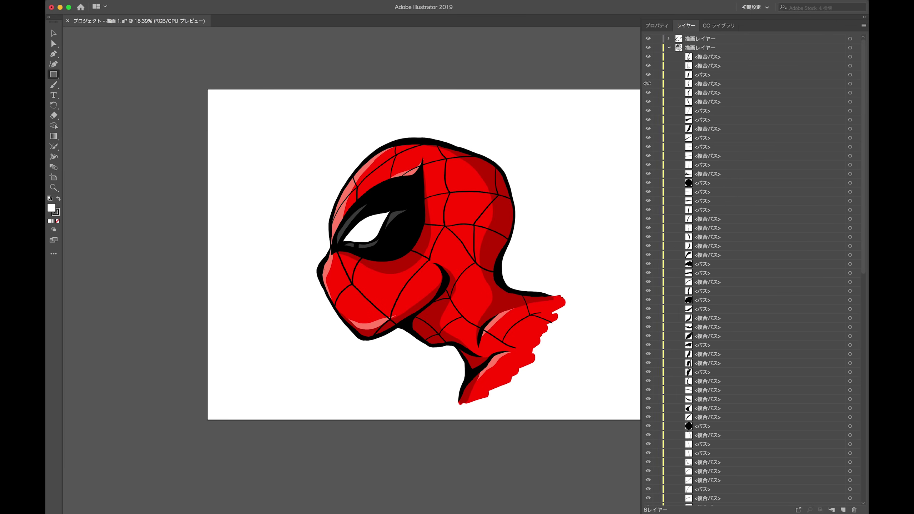
key(space)
drag(444, 153, 344, 144)
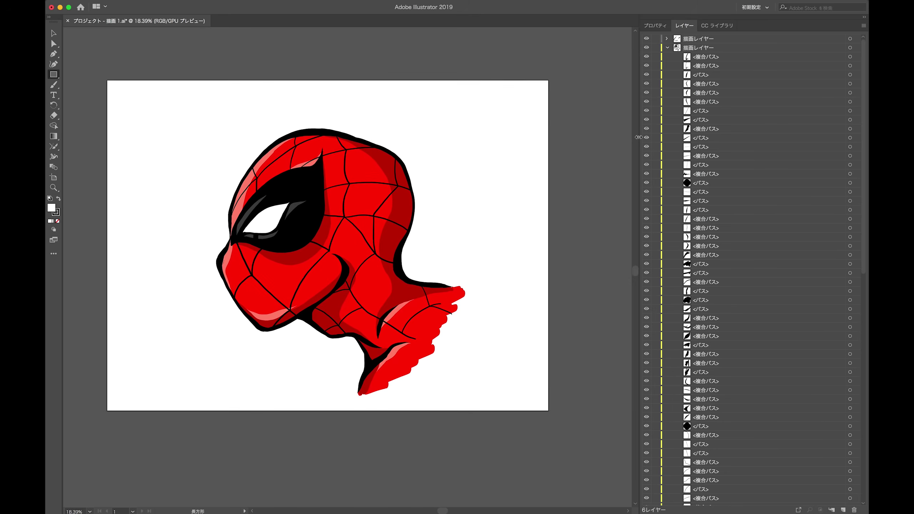
drag(641, 138, 630, 137)
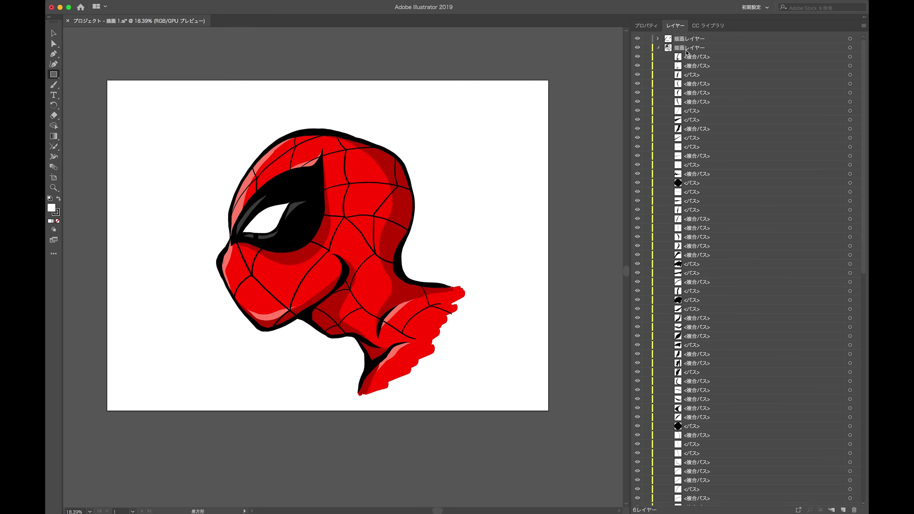
click(658, 47)
click(856, 48)
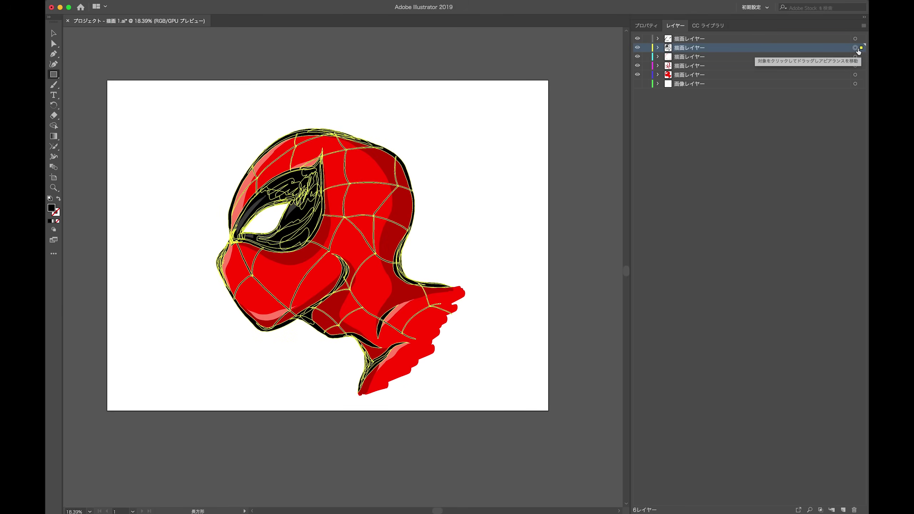
Zoom in and isolate the top head stroke, trying a move and undoing it.
alt+scroll(260, 172, up, 2)
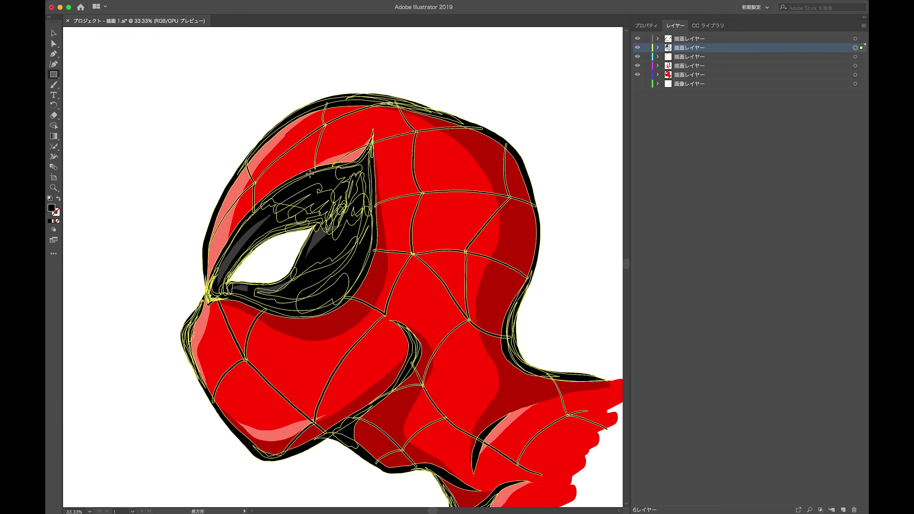
alt+scroll(344, 176, up, 2)
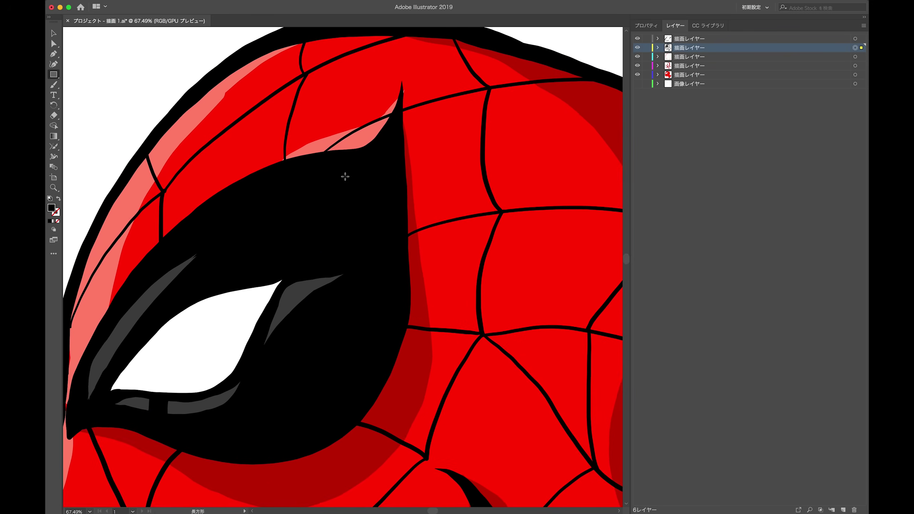
scroll(267, 95, up, 3)
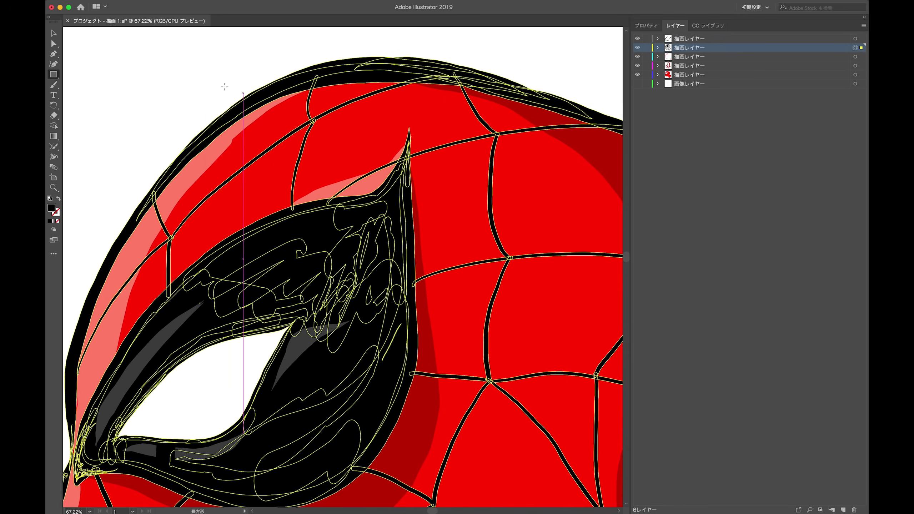
key(v)
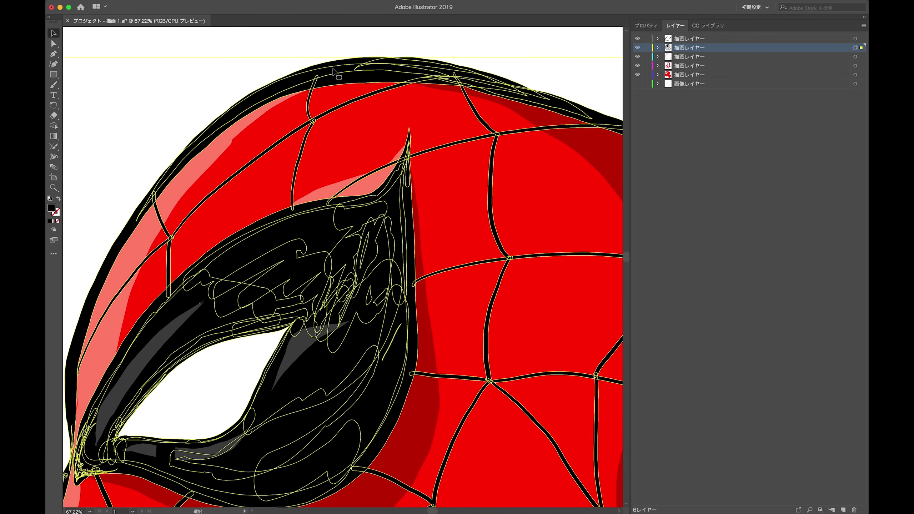
double_click(333, 72)
drag(333, 72, 310, 119)
key(ctrl+z)
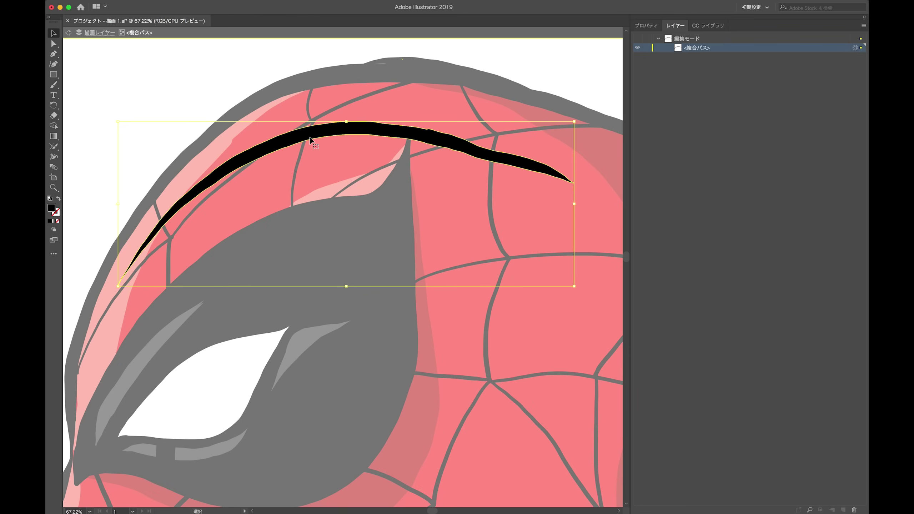
double_click(209, 78)
Select the second drawing layer's artwork, zoom out to the whole head, and show its Properties.
click(862, 48)
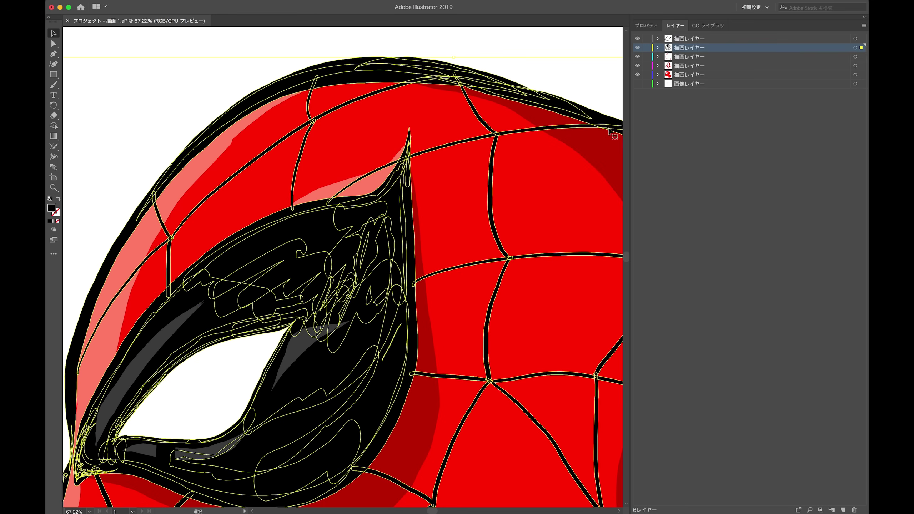
scroll(503, 174, down, 3)
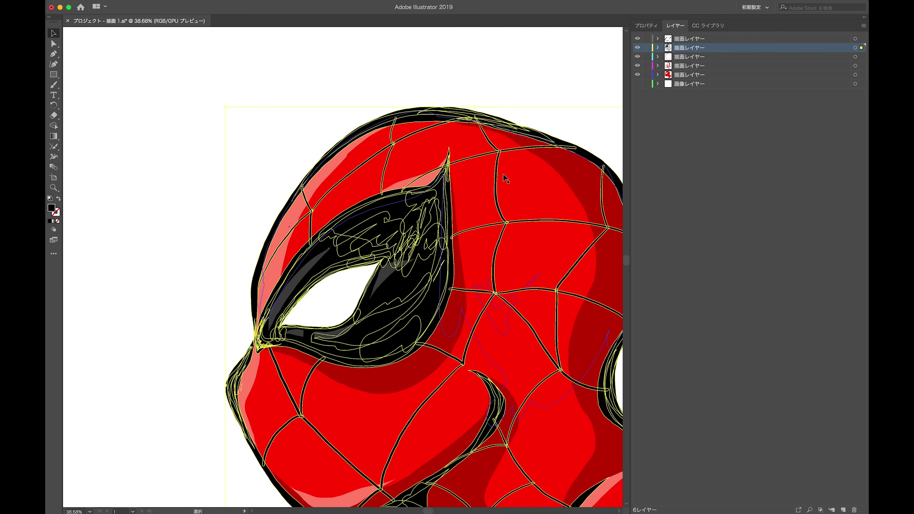
scroll(502, 174, down, 2)
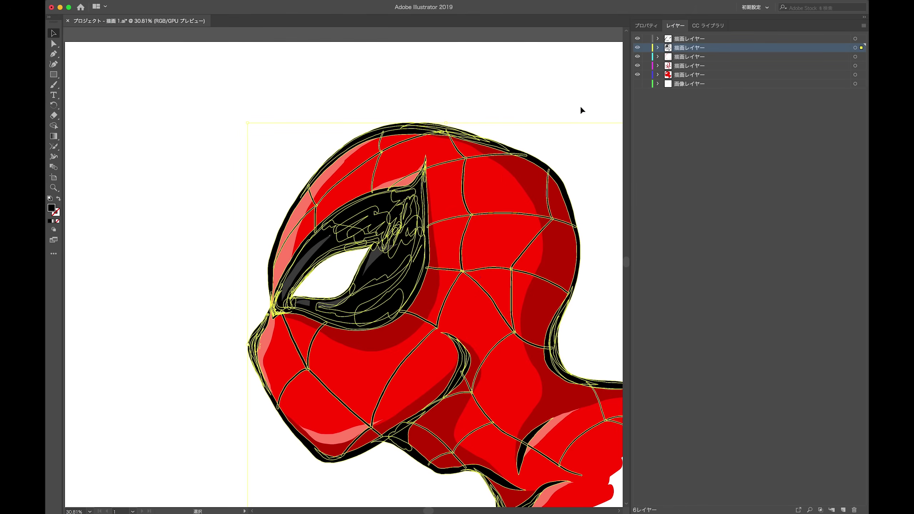
scroll(580, 105, down, 5)
scroll(581, 105, right, 4)
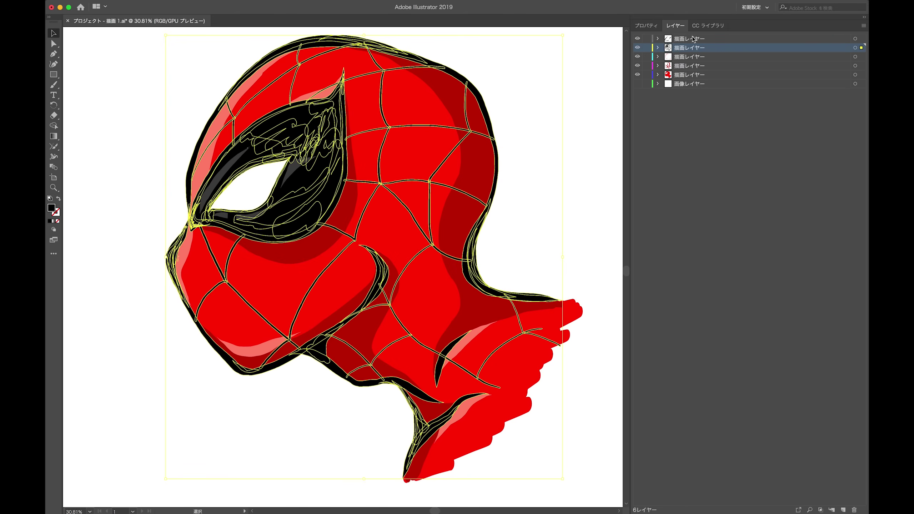
click(646, 26)
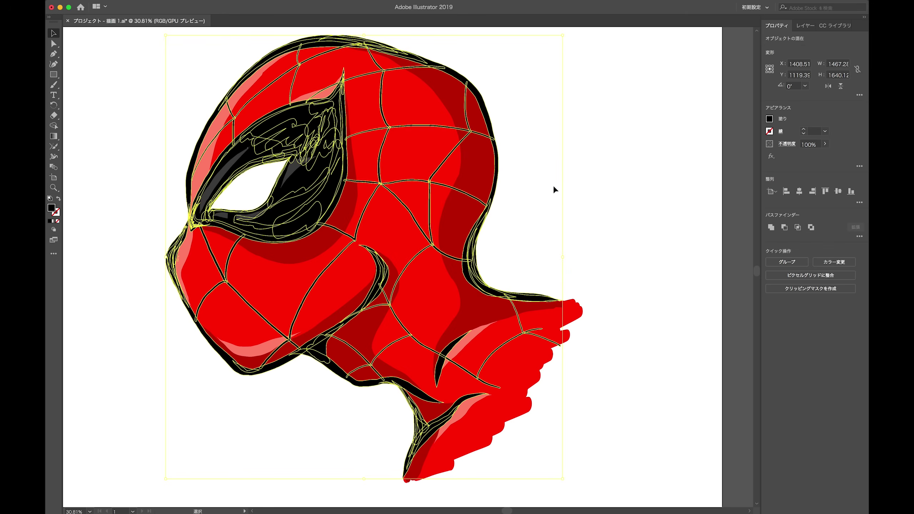
mouse_move(248, 3)
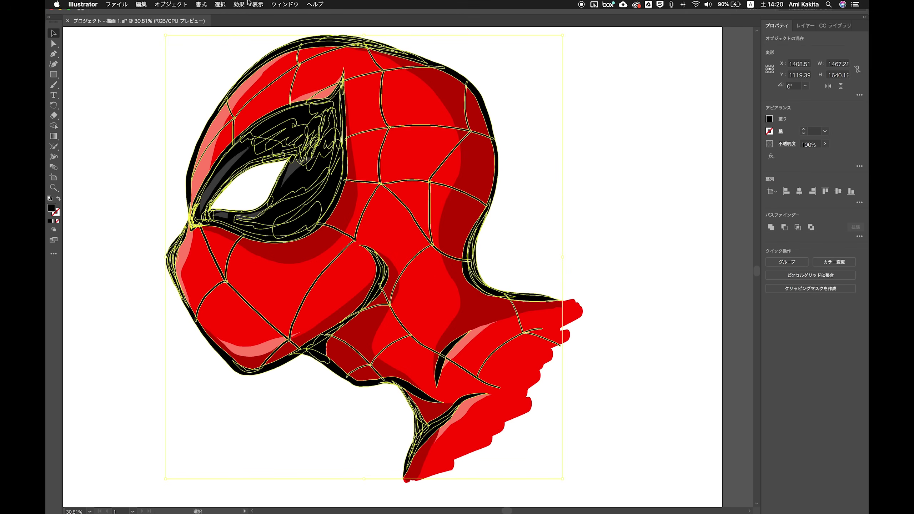
Open the Pathfinder panel near the artwork and Unite the selected outline strokes.
click(276, 4)
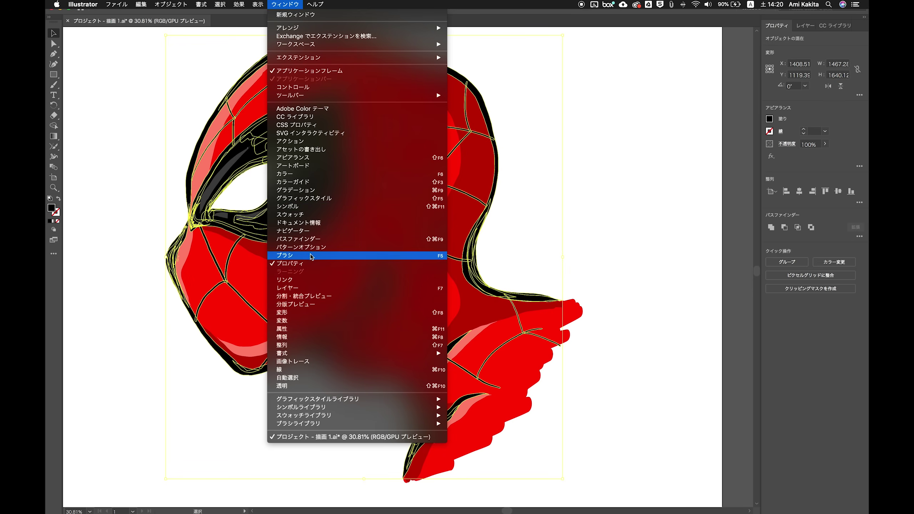
click(342, 239)
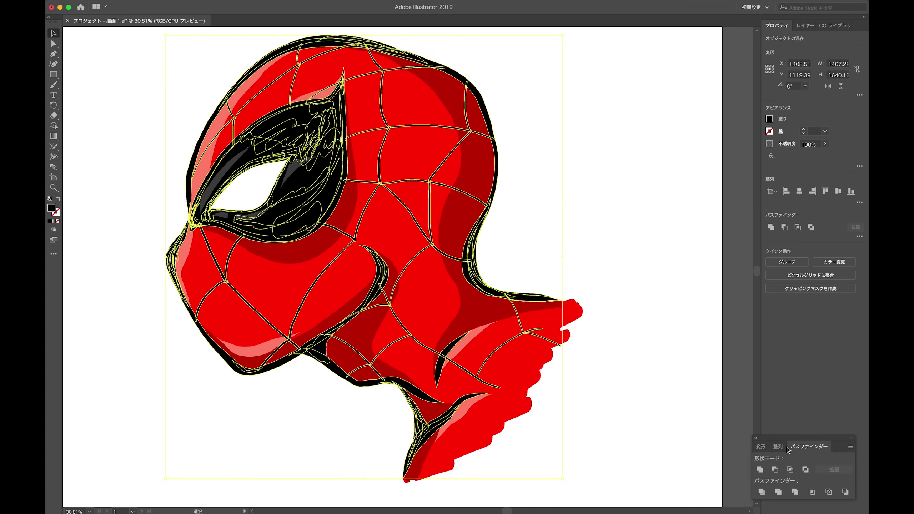
drag(782, 437, 621, 150)
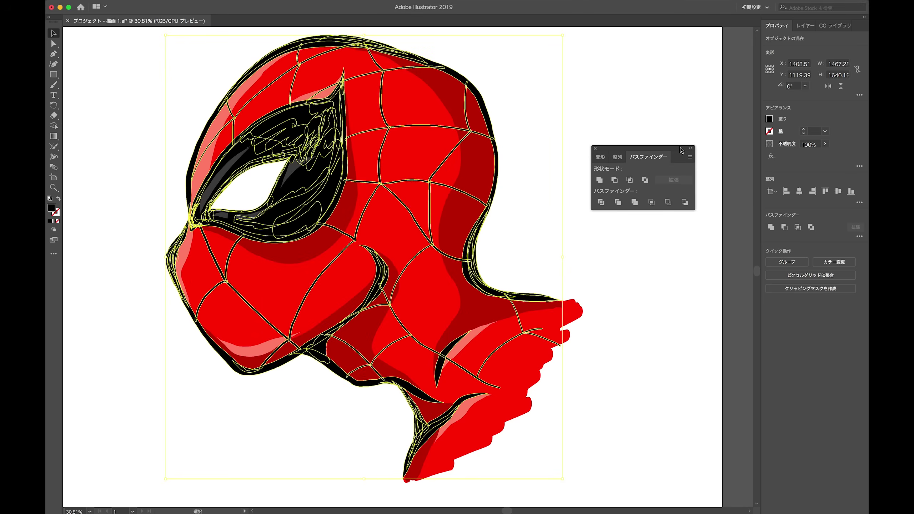
drag(681, 150, 688, 149)
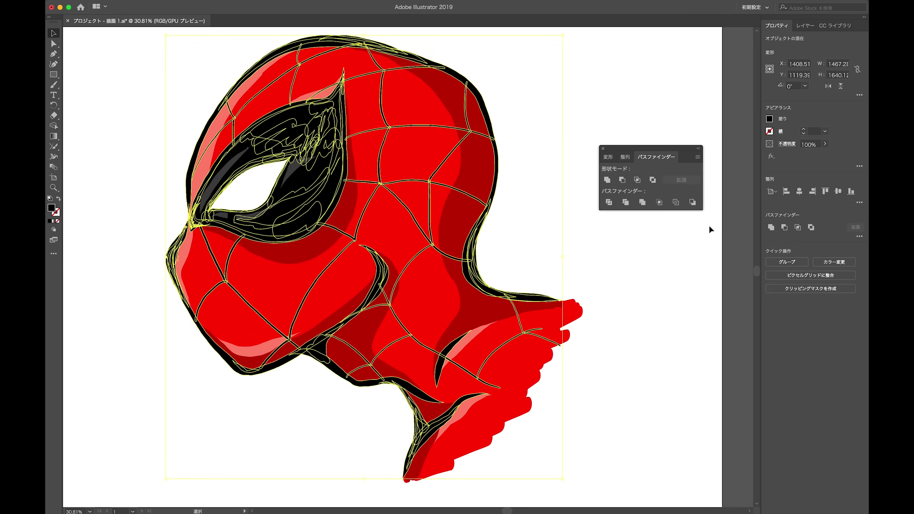
click(609, 176)
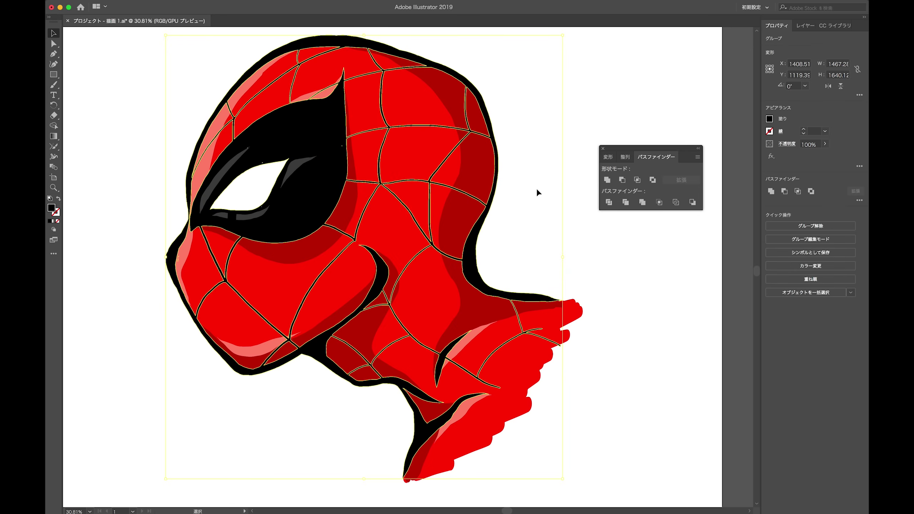
Select all the outline artwork, Unite it again, and dock Pathfinder beside the head.
scroll(297, 176, up, 3)
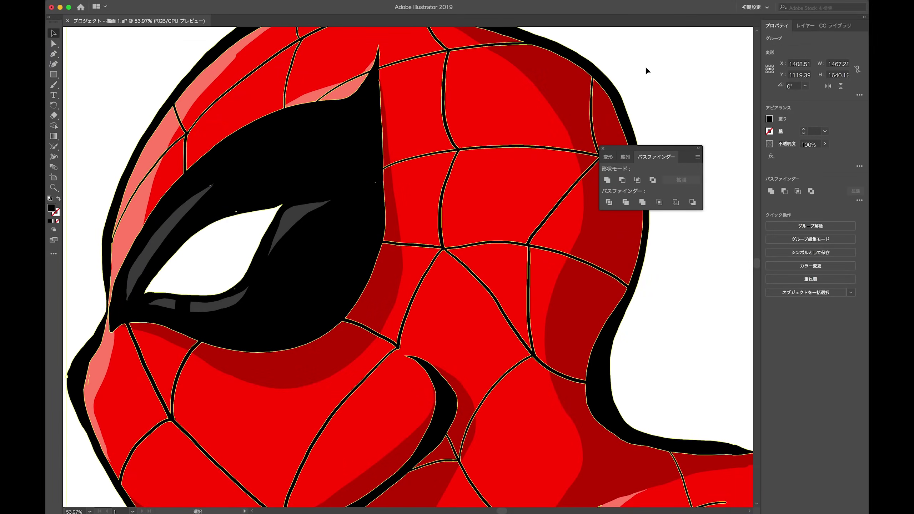
key(a)
click(646, 71)
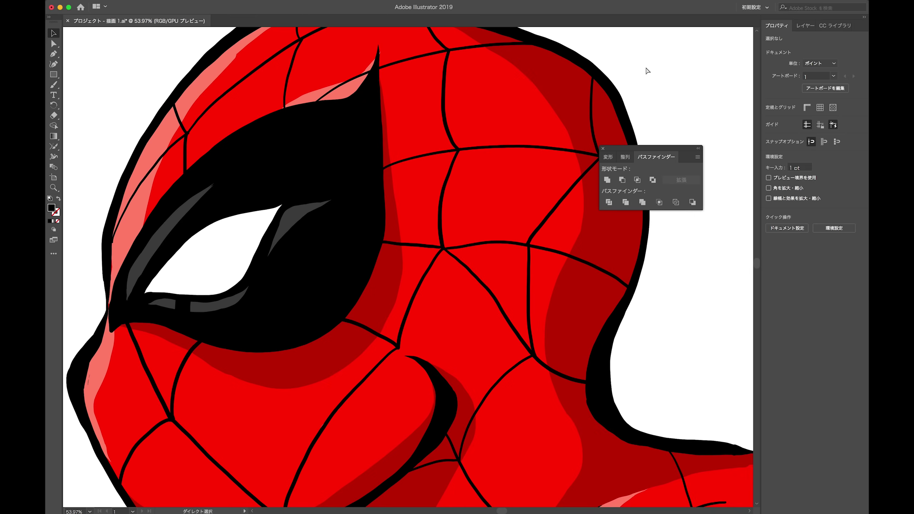
key(v)
key(super+a)
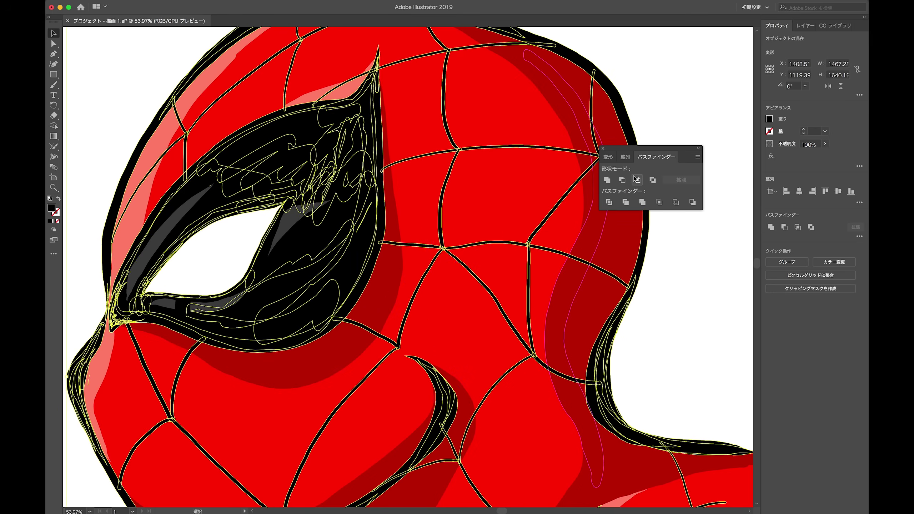
click(608, 180)
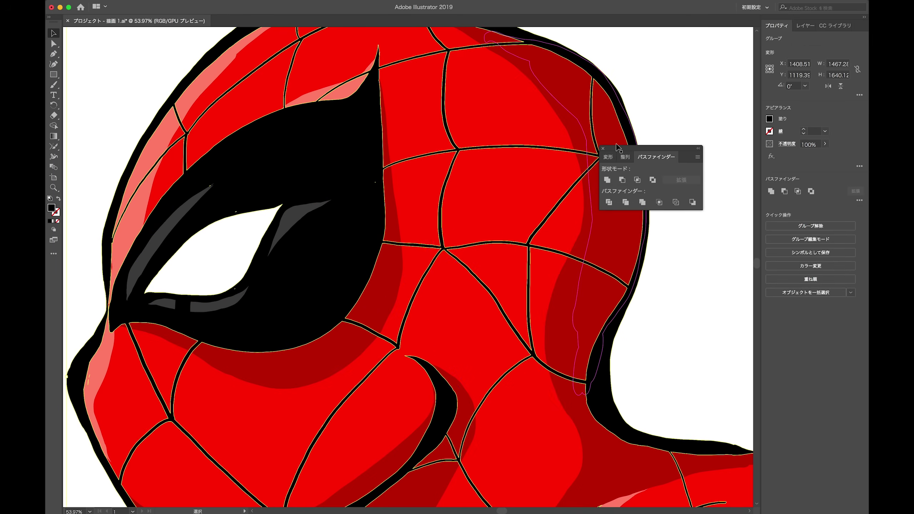
drag(642, 152, 694, 71)
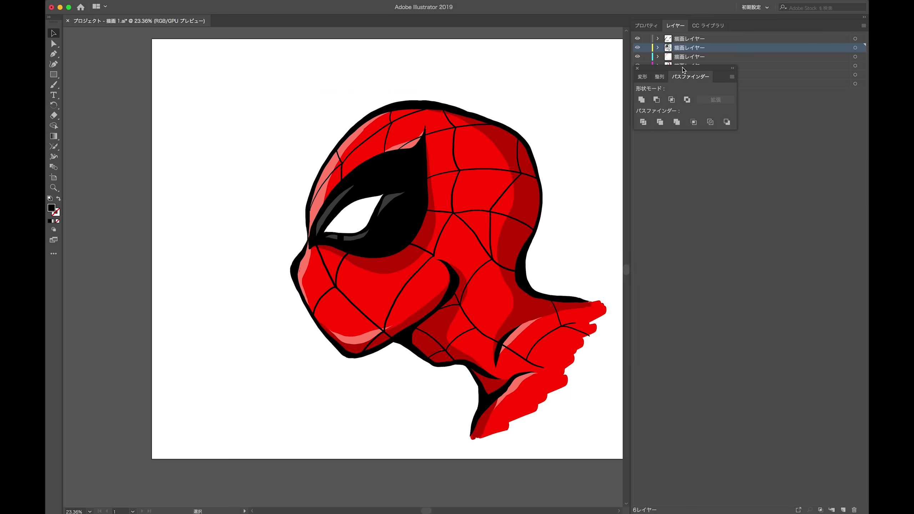
mouse_move(729, 70)
mouse_down()
mouse_move(331, 114)
mouse_move(185, 100)
mouse_up()
Select all of the fifth drawing layer's compound paths and group them.
click(856, 56)
click(855, 75)
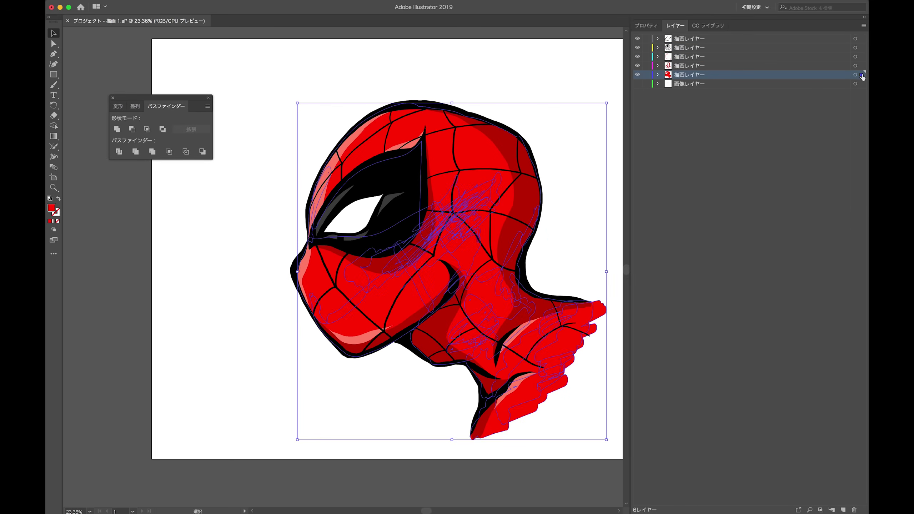
click(658, 74)
click(856, 138)
click(859, 75)
key(super+g)
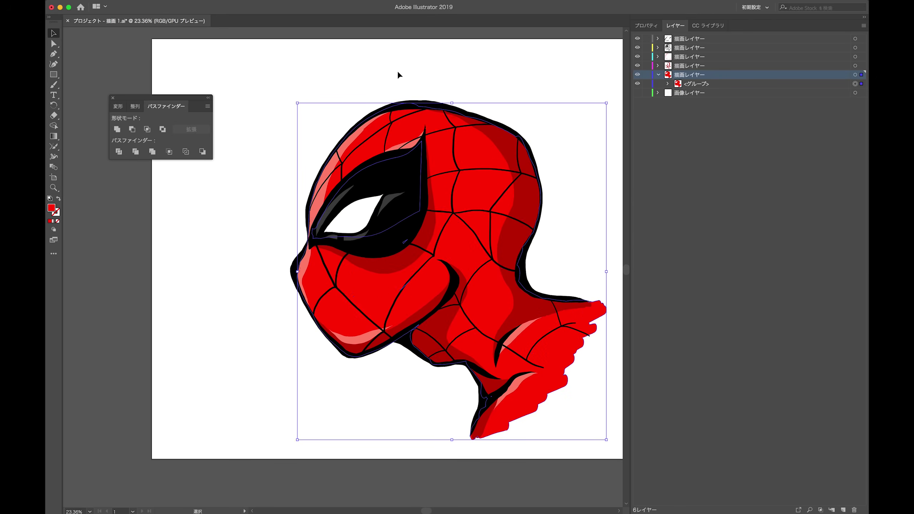
click(658, 75)
Unite the fourth layer's overlapping shadow paths, then select the third layer's artwork.
click(856, 66)
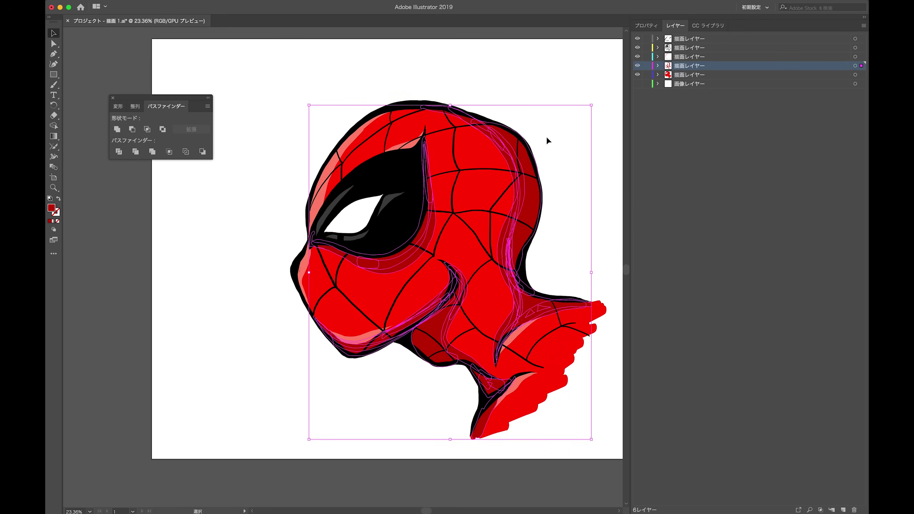
click(117, 129)
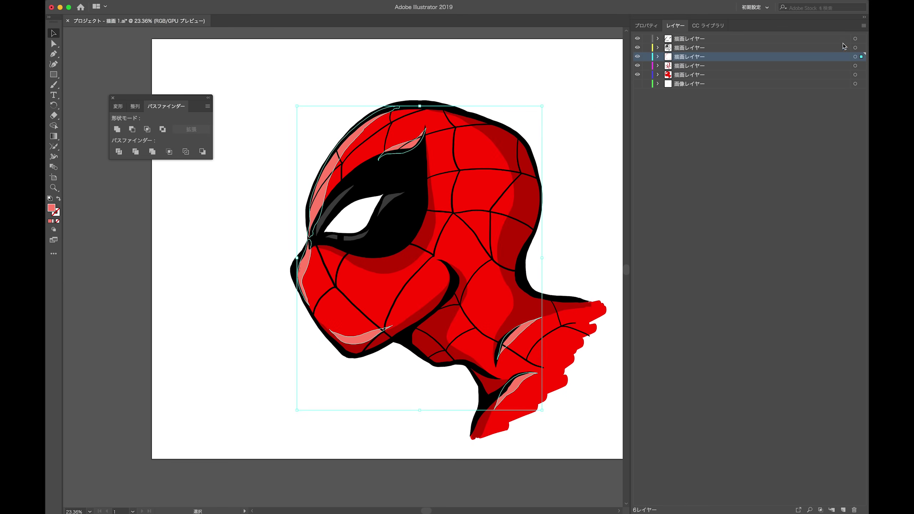
click(856, 39)
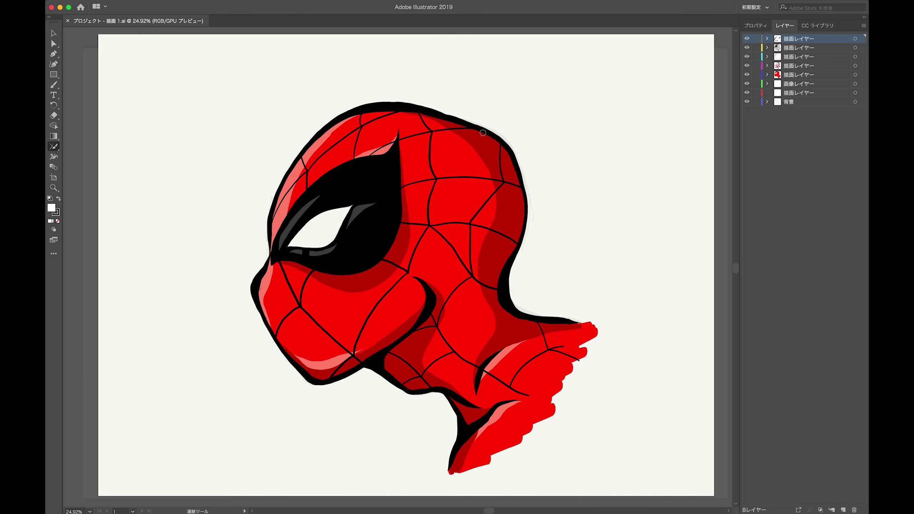
scroll(482, 133, up, 5)
scroll(483, 133, up, 3)
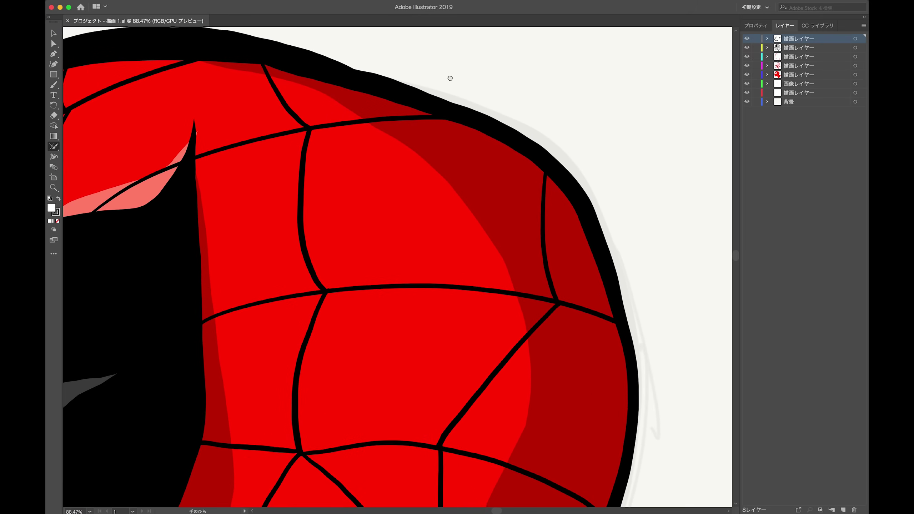
Pan the zoomed view to centre on the mask's pointed top edge.
drag(449, 77, 580, 191)
drag(461, 242, 639, 117)
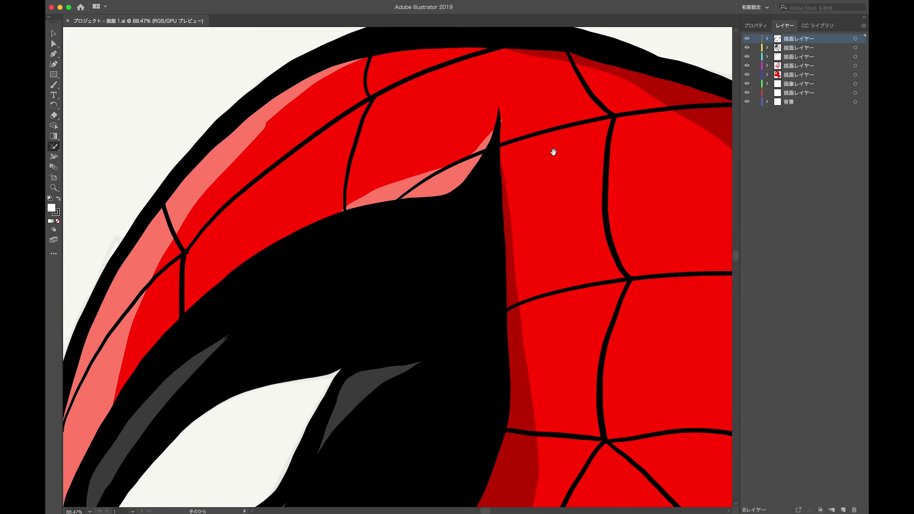
drag(549, 170, 586, 223)
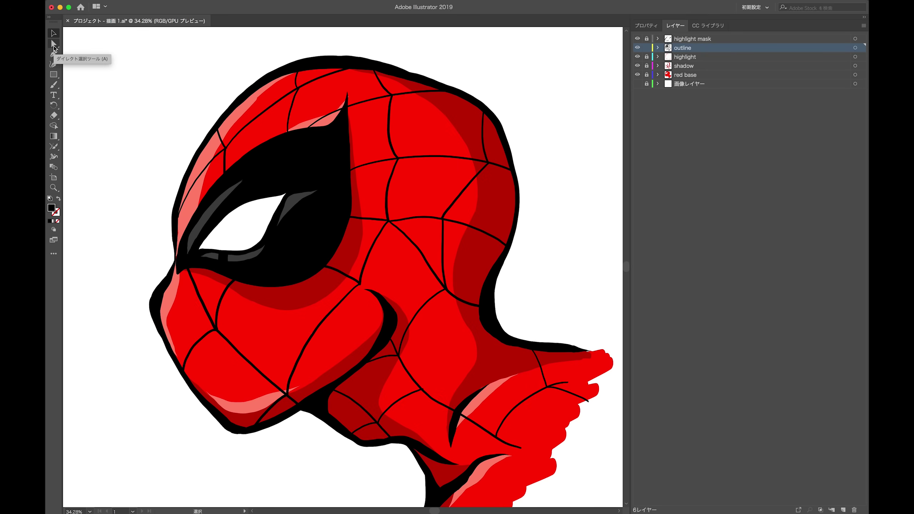
click(54, 46)
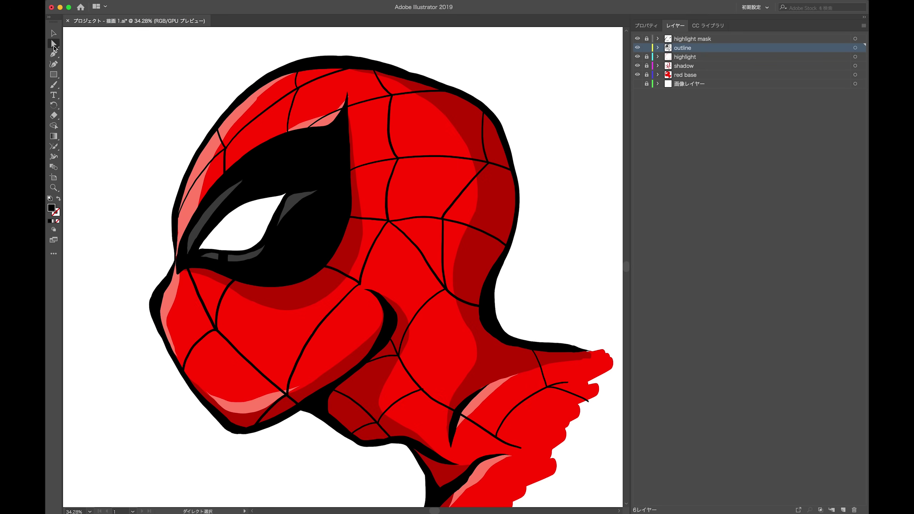
Target the outline layer to select all its contour and web paths, then zoom out to the full head.
click(856, 48)
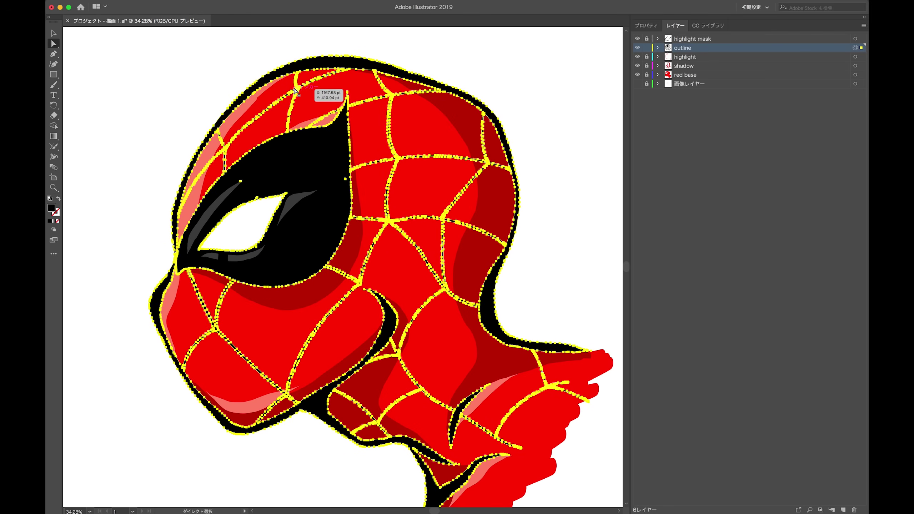
scroll(175, 91, up, 3)
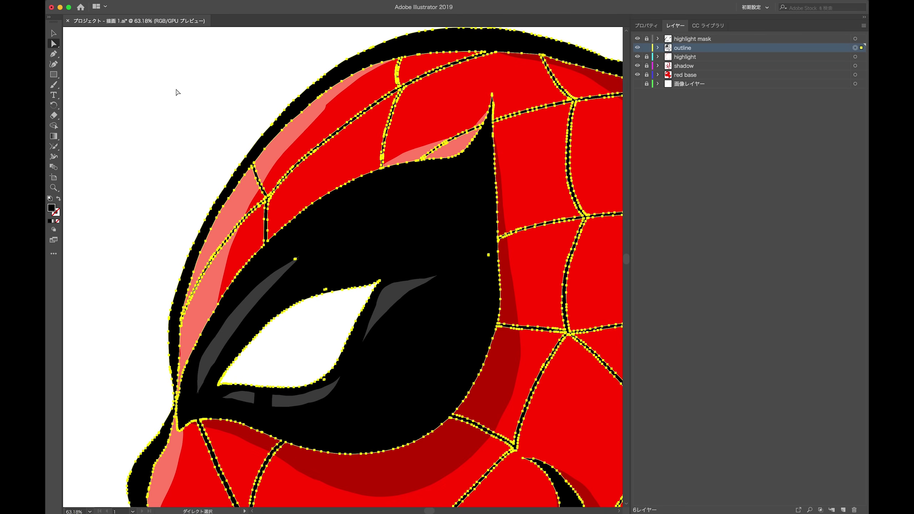
scroll(177, 92, up, 3)
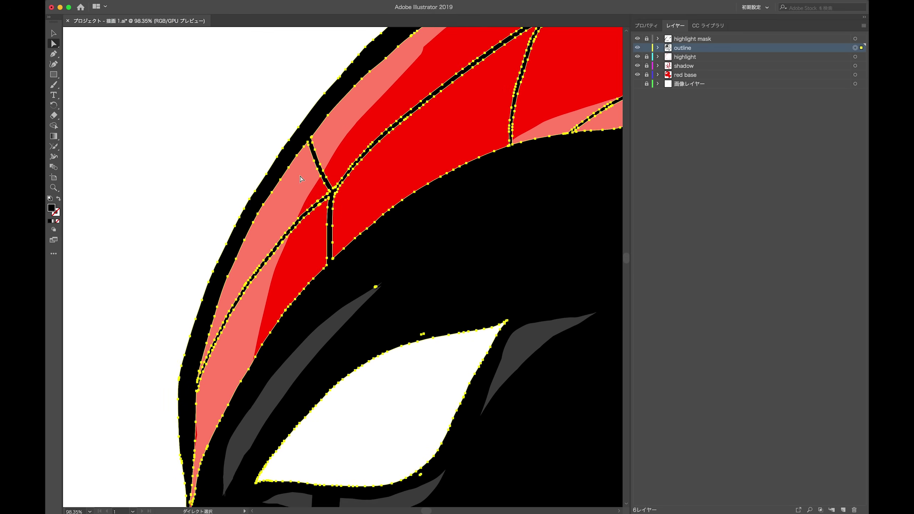
scroll(302, 179, up, 2)
scroll(302, 179, down, 2)
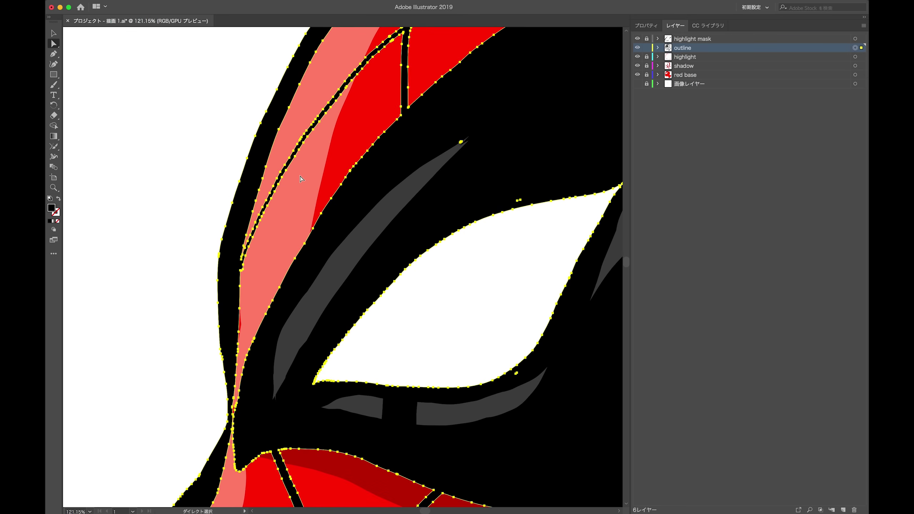
scroll(302, 179, down, 2)
scroll(302, 179, down, 3)
scroll(302, 179, down, 3)
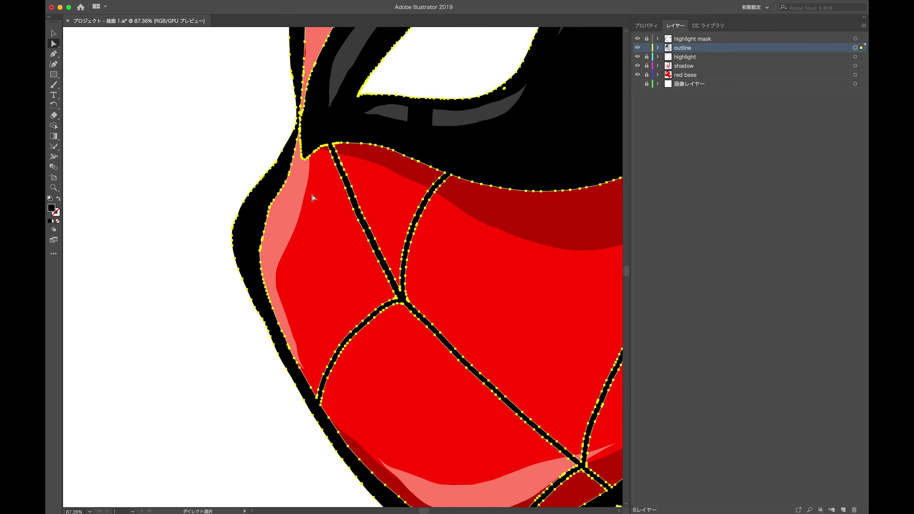
scroll(337, 221, down, 2)
scroll(337, 221, down, 3)
scroll(337, 222, down, 1)
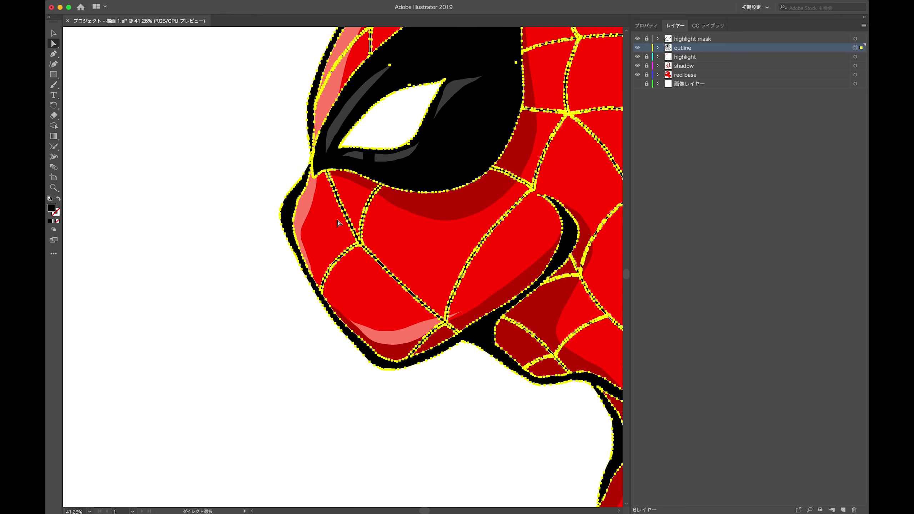
scroll(337, 220, up, 3)
scroll(337, 220, right, 5)
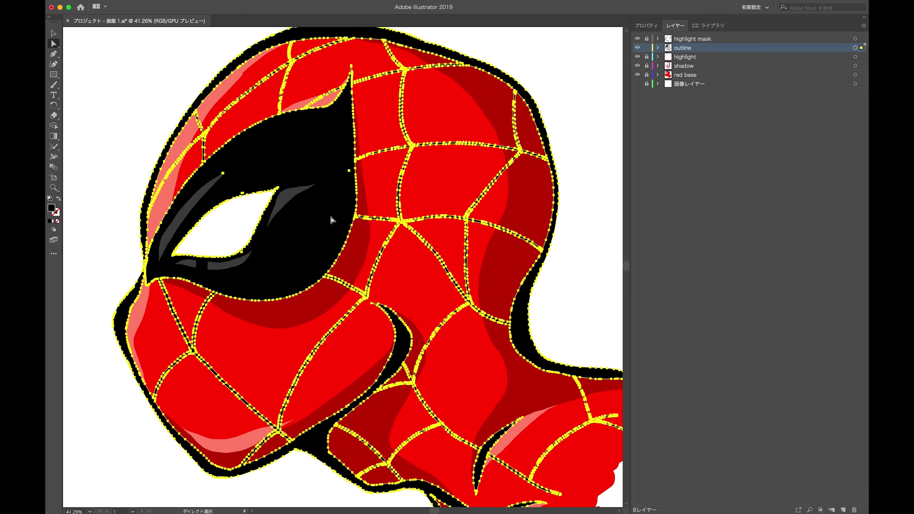
scroll(331, 219, down, 2)
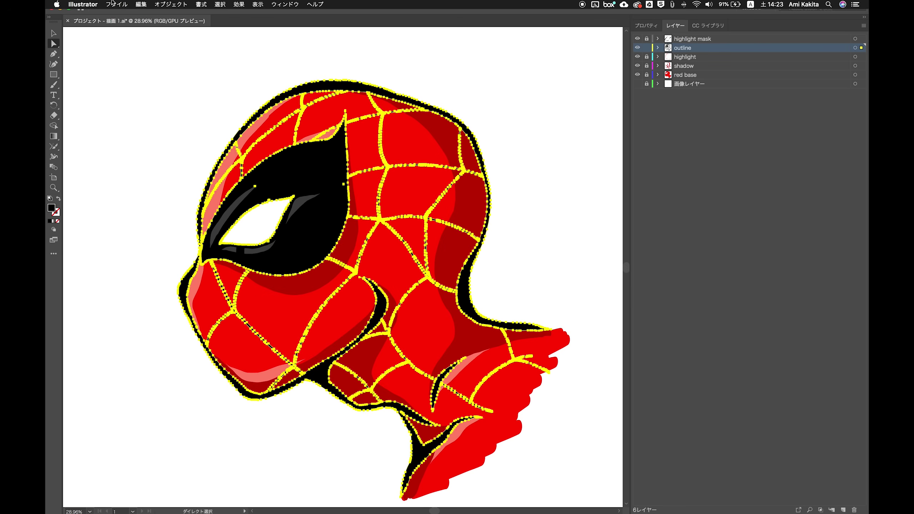
Open Object > Path > Simplify and set Curve Precision to about 90% and Angle Threshold to 176°.
click(113, 3)
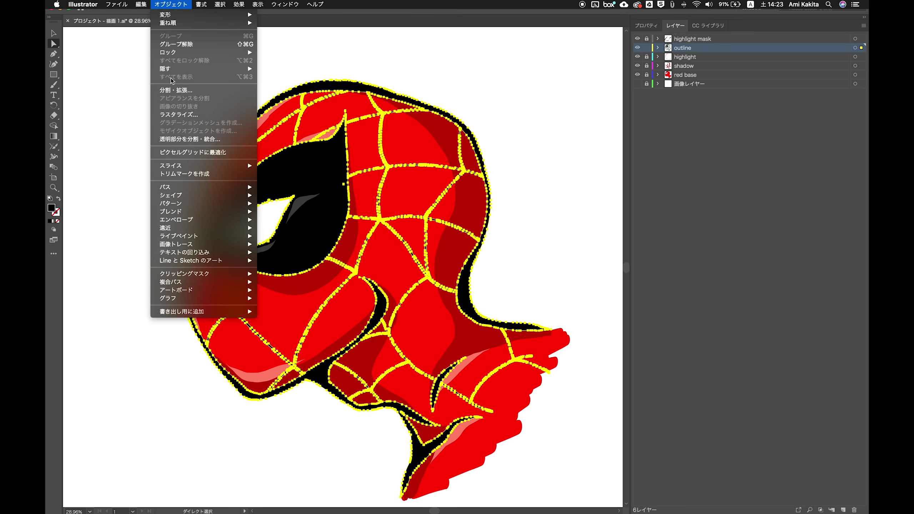
mouse_move(203, 188)
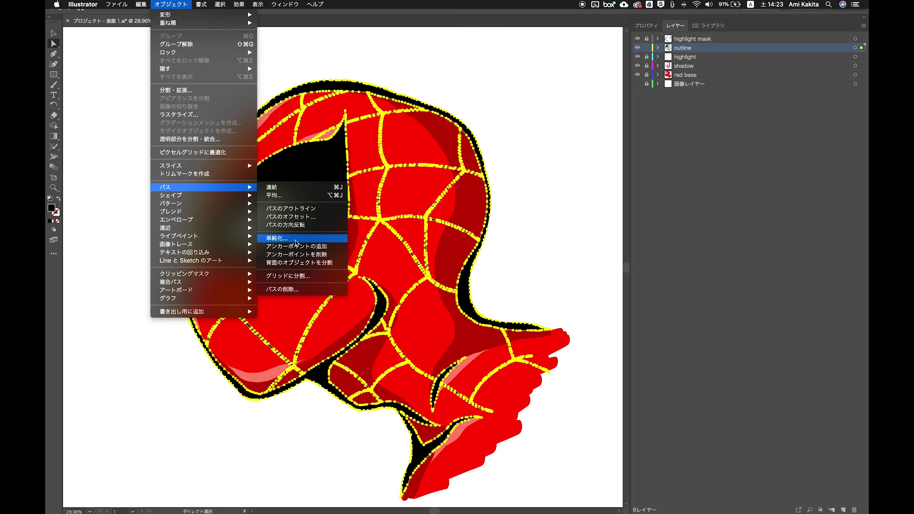
click(295, 240)
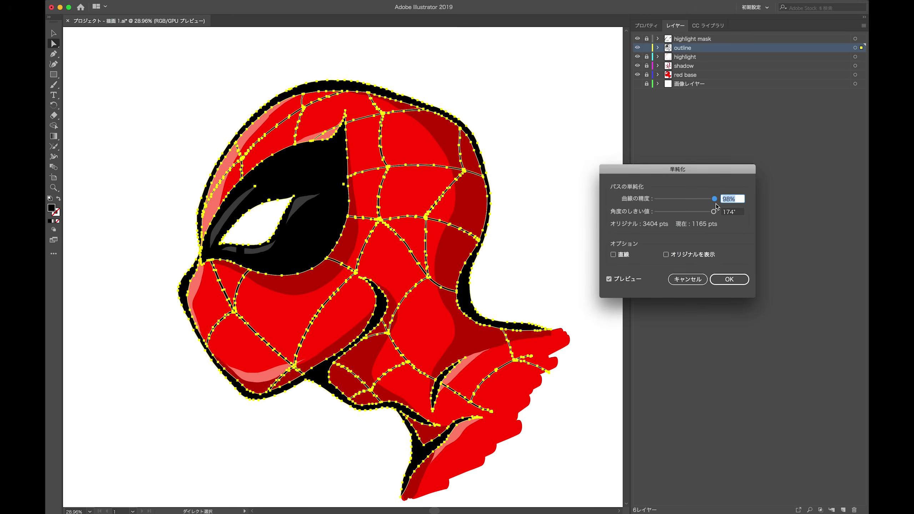
drag(714, 213, 717, 212)
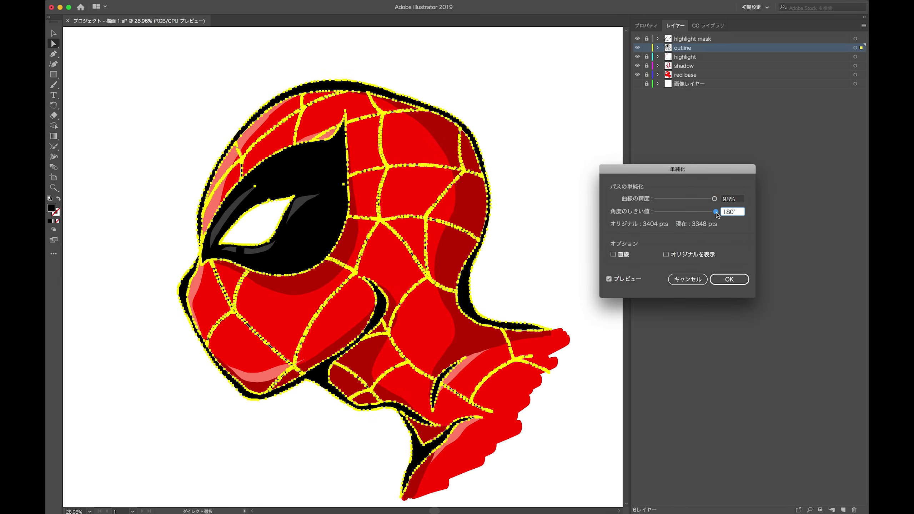
mouse_move(715, 214)
mouse_down()
mouse_move(709, 200)
mouse_move(639, 203)
mouse_move(728, 204)
mouse_move(717, 212)
mouse_up()
drag(721, 199, 715, 213)
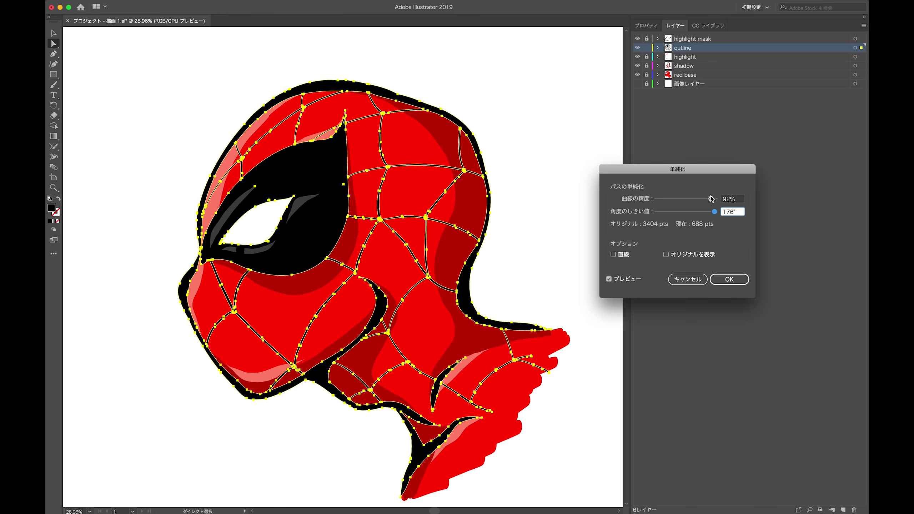
drag(713, 200, 710, 199)
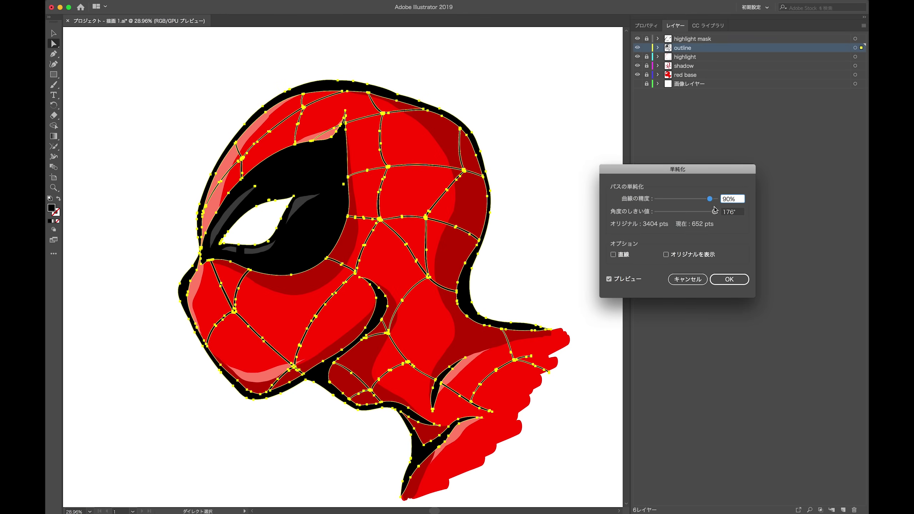
Compare with the original paths, apply the simplification down to 652 points, and deselect.
click(666, 255)
click(666, 255)
click(666, 255)
click(666, 255)
click(729, 280)
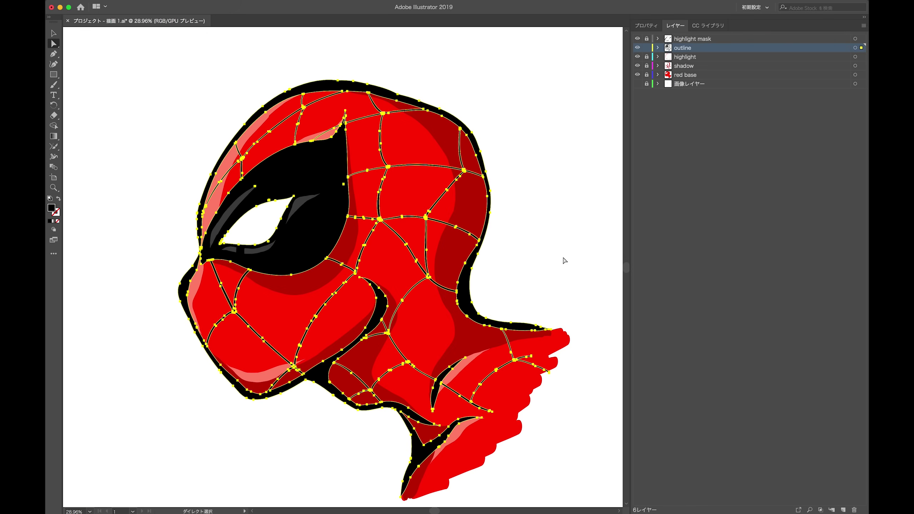
click(509, 255)
Zoom in and round off the sharp corner on the black mask-edge outline.
key(v)
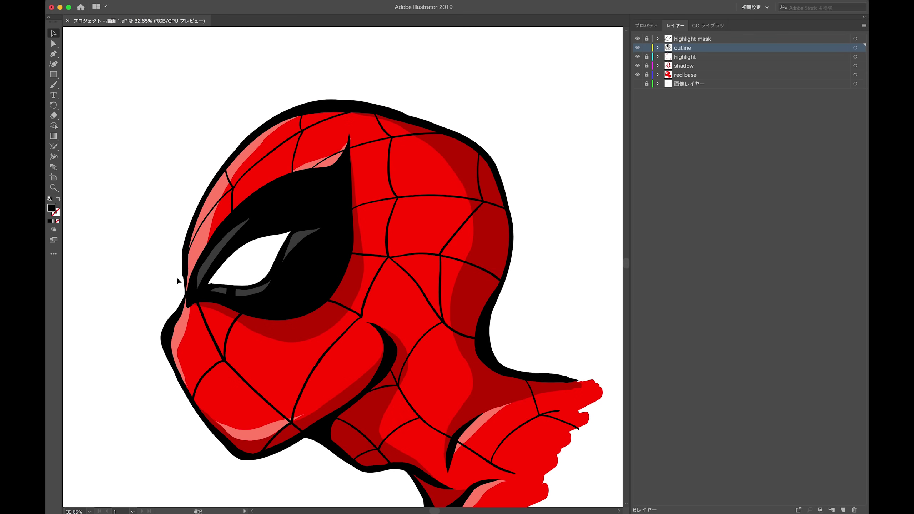
scroll(176, 276, up, 5)
scroll(176, 281, up, 2)
scroll(172, 275, up, 2)
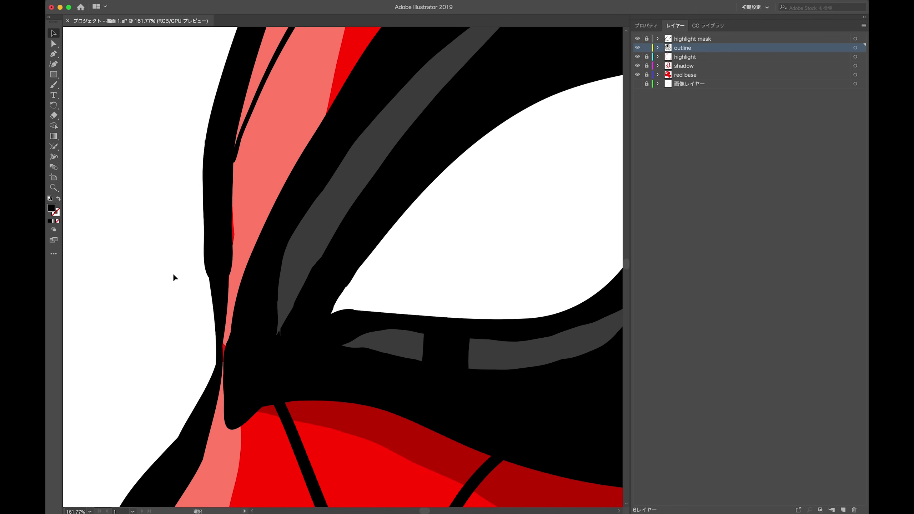
double_click(224, 259)
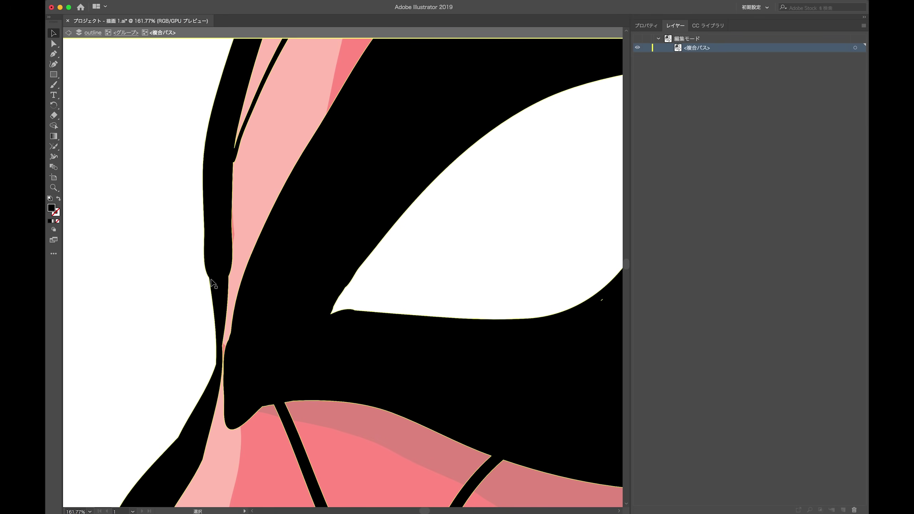
double_click(118, 138)
click(53, 43)
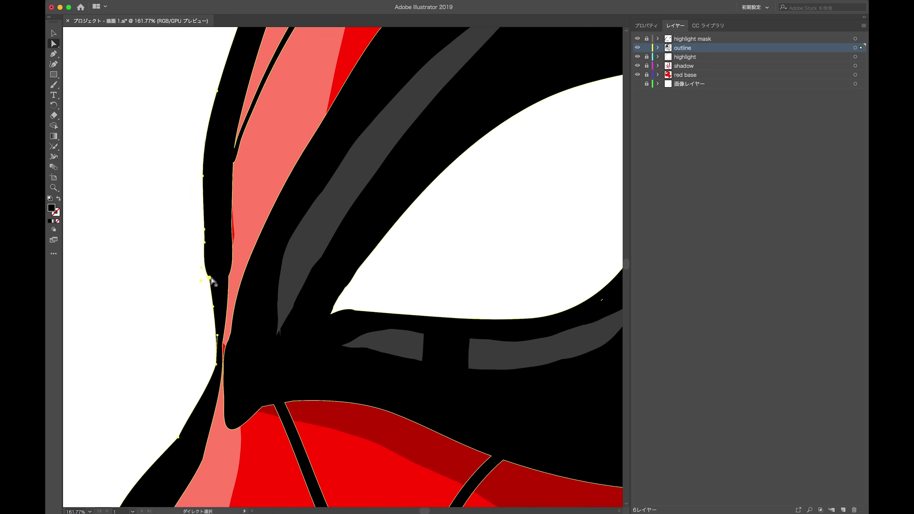
click(209, 278)
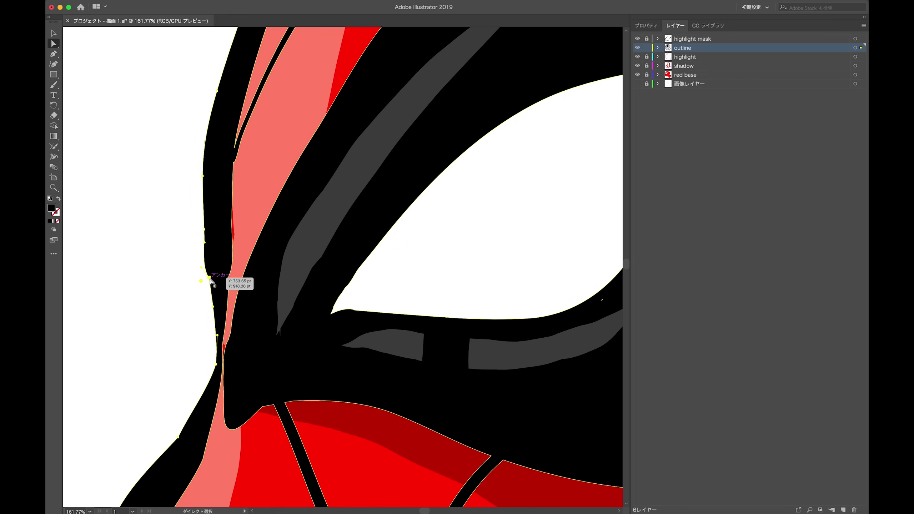
mouse_move(201, 281)
mouse_down()
mouse_move(202, 306)
mouse_move(158, 317)
mouse_up()
Delete stray anchors from the pink highlight and the black mask-edge outline.
click(229, 277)
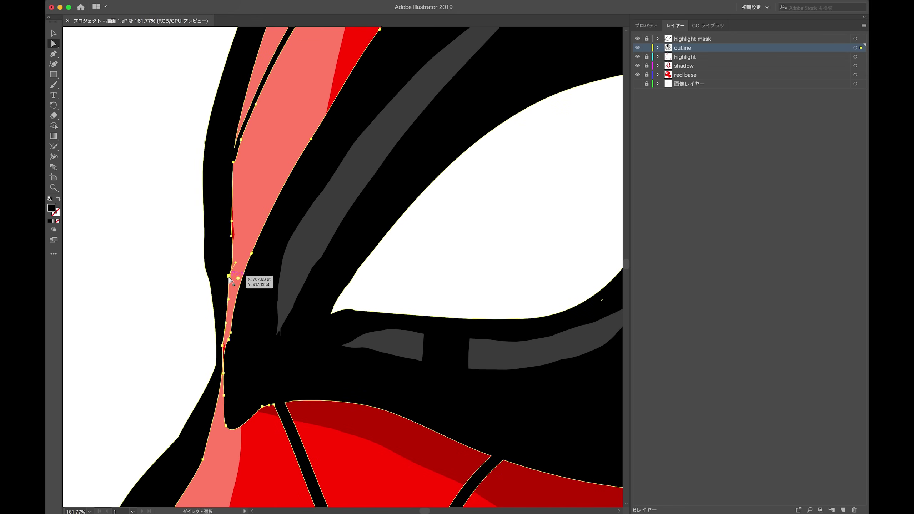
key(minus)
click(229, 276)
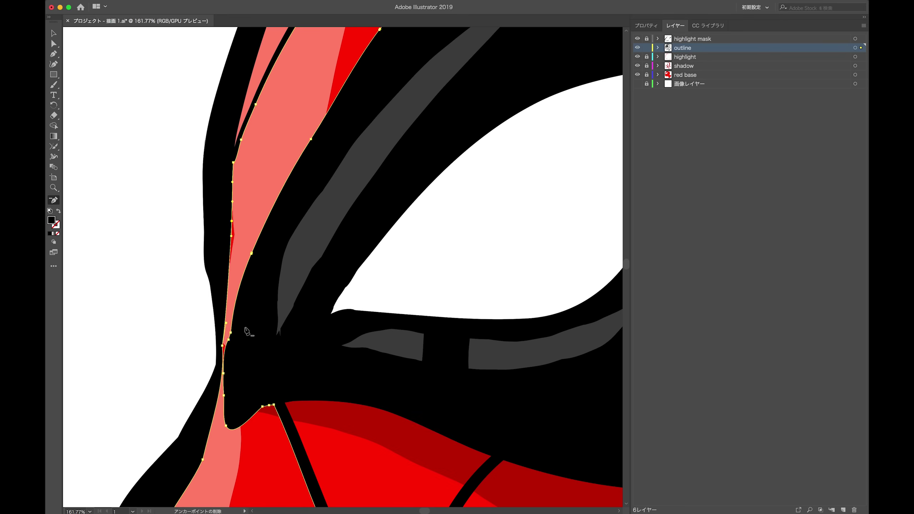
click(212, 285)
click(208, 277)
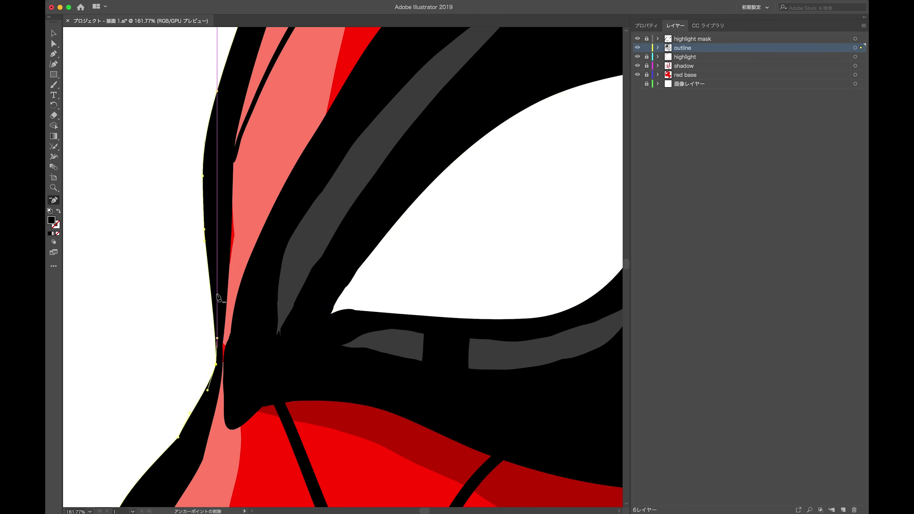
Try deleting an anchor near the chin and suppress the resulting warning.
scroll(217, 298, down, 3)
scroll(213, 297, down, 1)
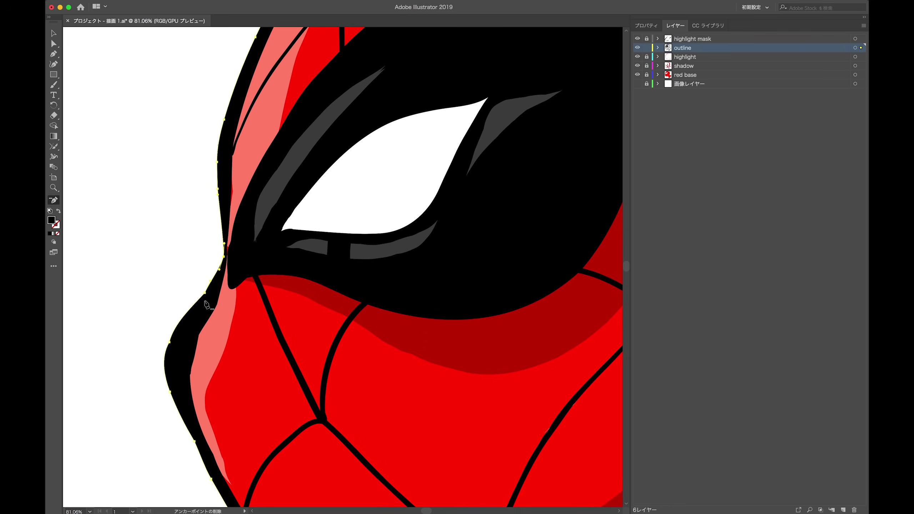
scroll(209, 303, down, 2)
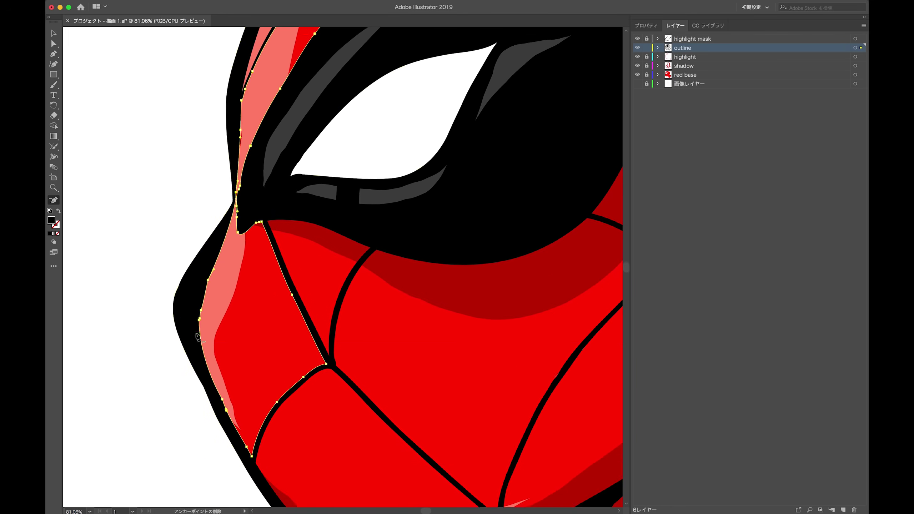
scroll(252, 360, down, 8)
click(320, 410)
click(382, 272)
key(Return)
Inspect the upper web strand's outline paths, trying Direct Selection and Convert Anchor Point.
scroll(394, 462, up, 5)
scroll(379, 206, up, 5)
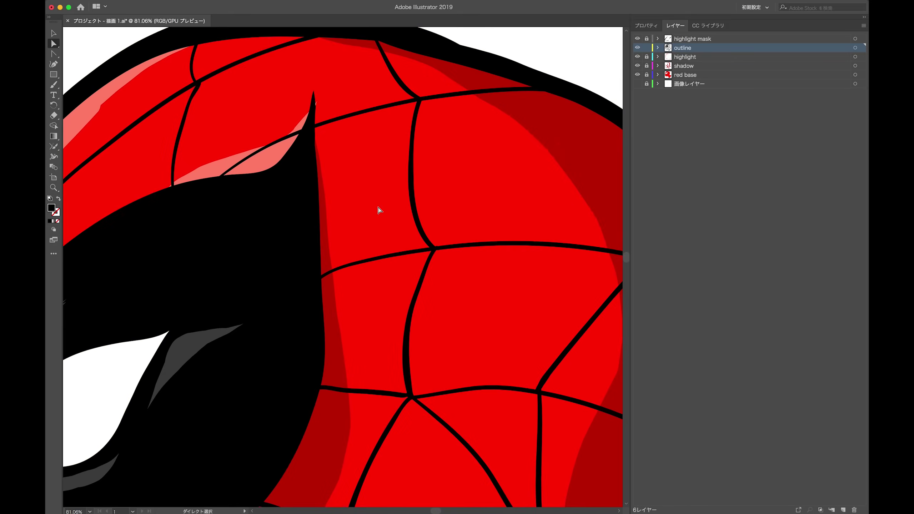
key(a)
scroll(422, 296, up, 3)
scroll(421, 296, down, 3)
scroll(404, 317, up, 5)
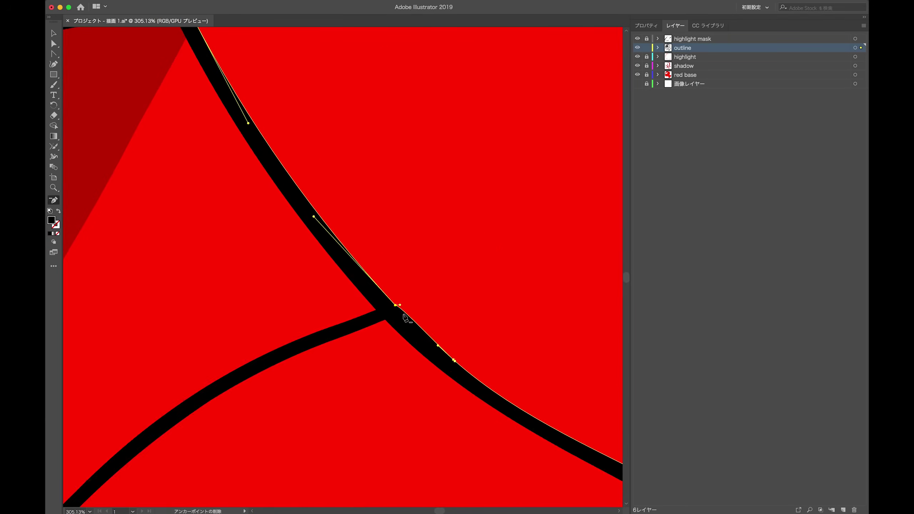
key(shift+c)
scroll(405, 316, down, 5)
scroll(465, 445, up, 3)
scroll(465, 445, down, 3)
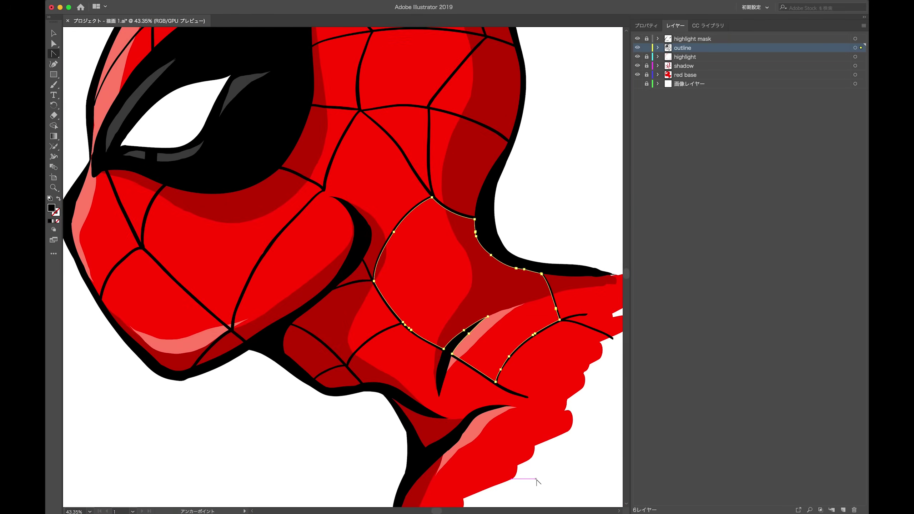
scroll(423, 348, up, 4)
key(a)
key(v)
scroll(395, 397, down, 3)
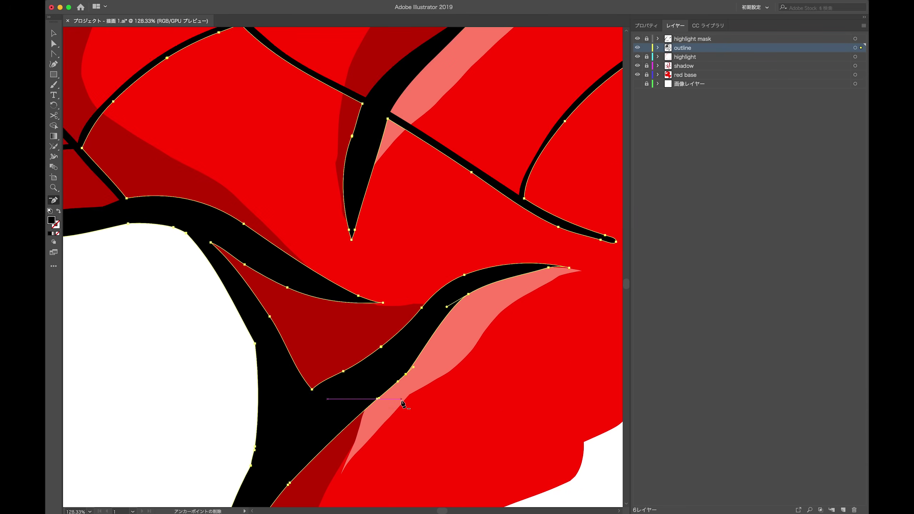
scroll(570, 298, down, 3)
scroll(570, 297, up, 3)
click(516, 294)
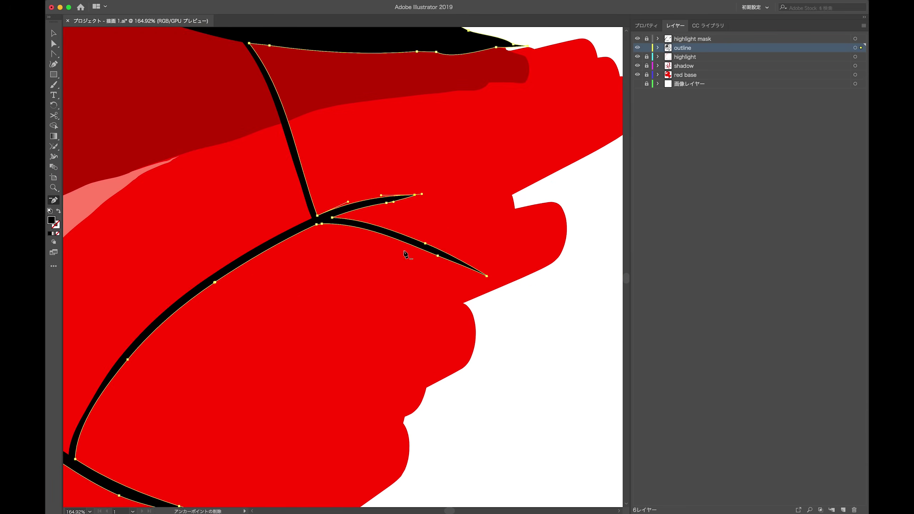
scroll(471, 197, up, 2)
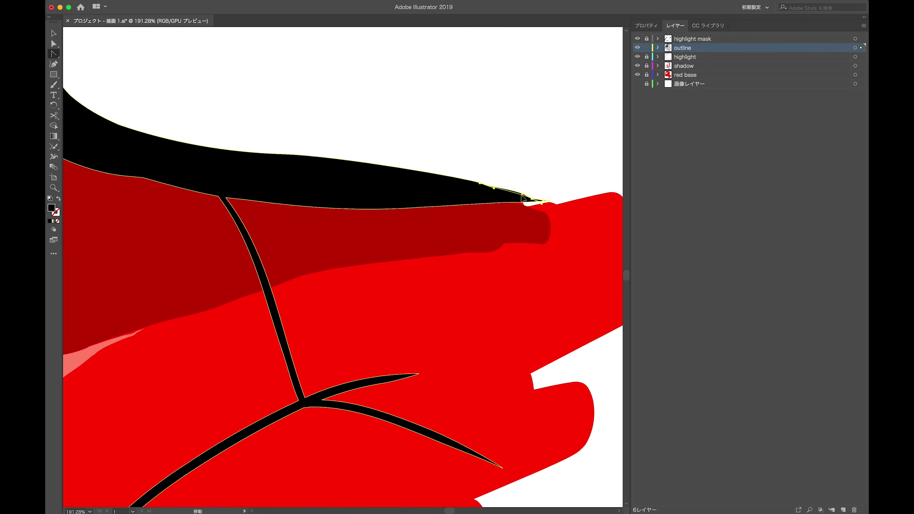
click(527, 176)
Select the outline path around the eye for anchor deletion.
scroll(526, 175, down, 2)
key(a)
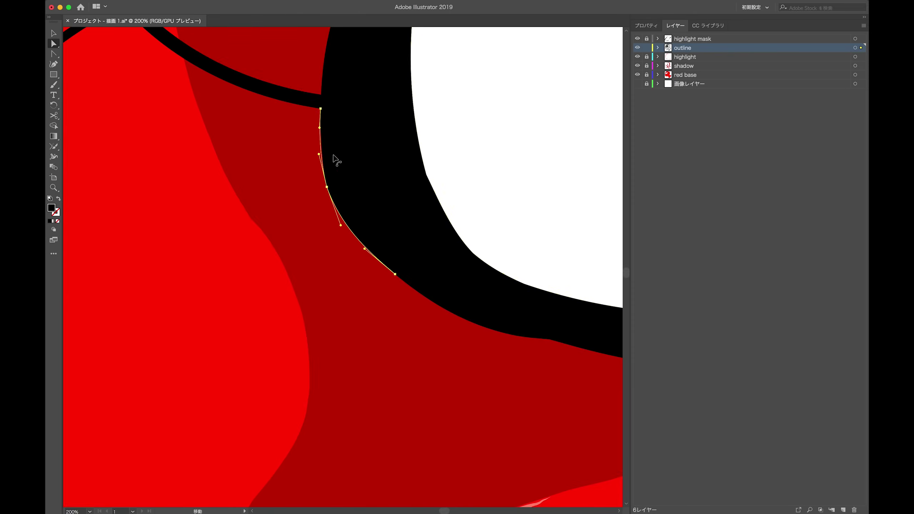
scroll(474, 147, down, 5)
scroll(323, 68, up, 3)
click(194, 106)
scroll(465, 129, down, 5)
scroll(465, 129, up, 3)
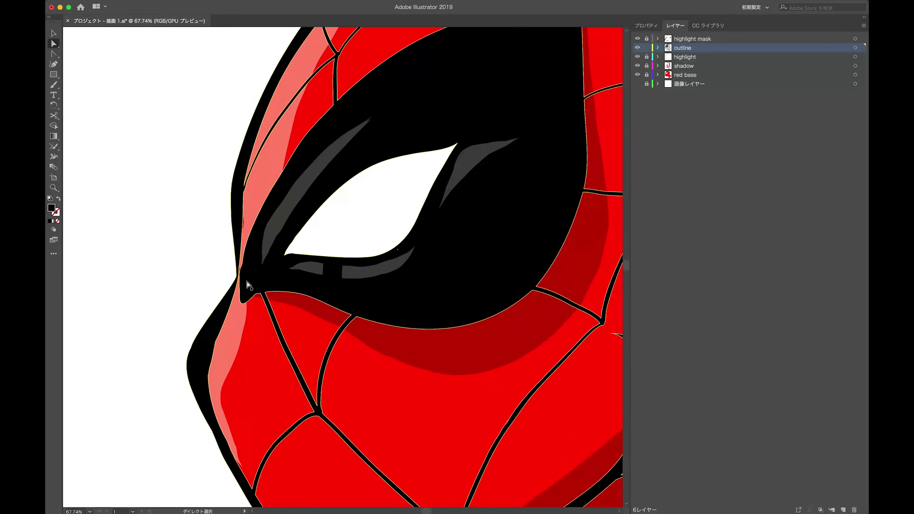
scroll(446, 97, up, 2)
click(443, 97)
key(minus)
Fit the whole head in view and select the red base shapes.
key(ctrl+0)
key(v)
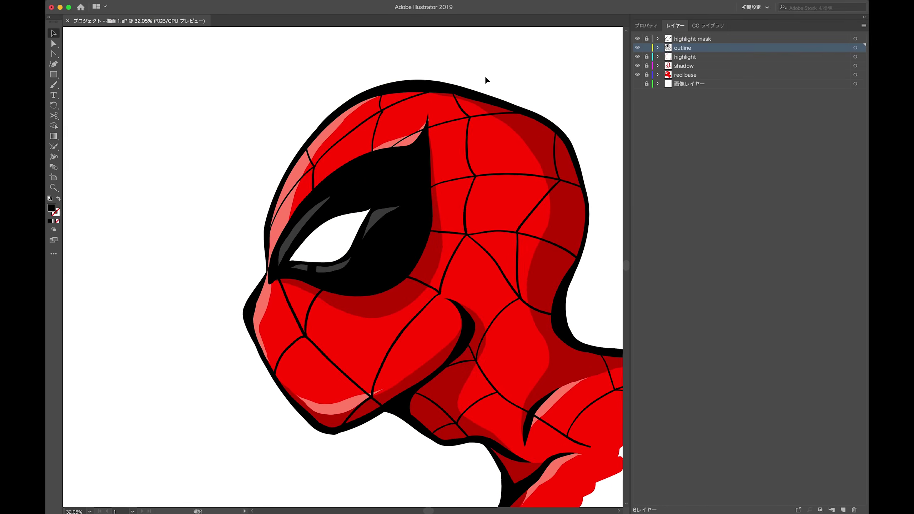
click(685, 74)
click(856, 74)
Simplify the red base path to far fewer anchor points.
click(141, 4)
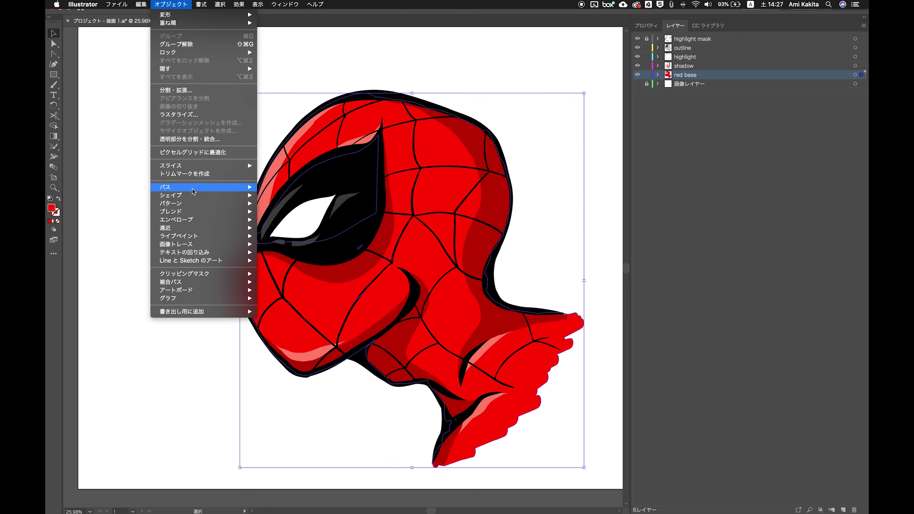
mouse_move(186, 187)
click(288, 235)
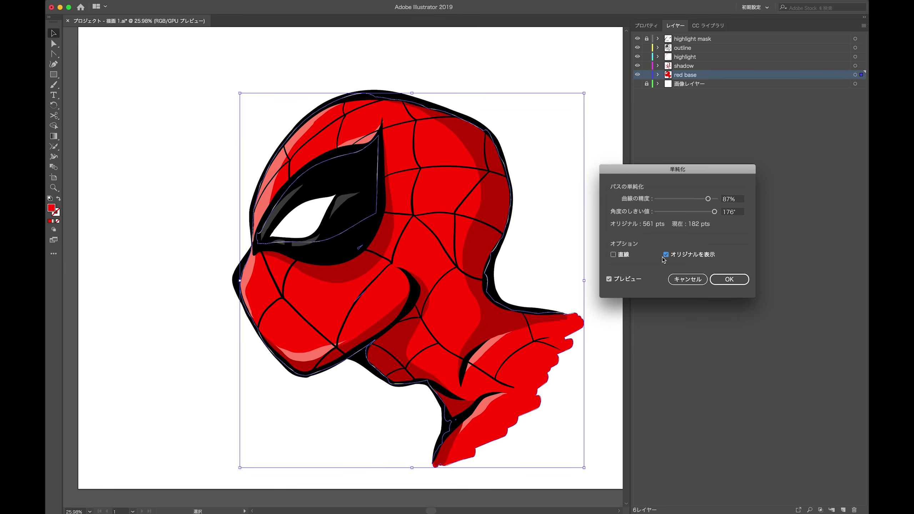
click(671, 282)
key(a)
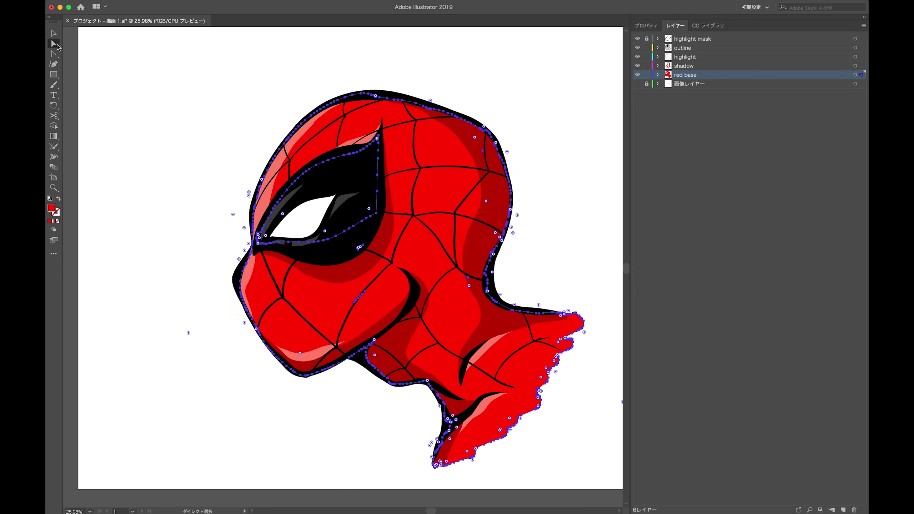
click(172, 4)
click(312, 238)
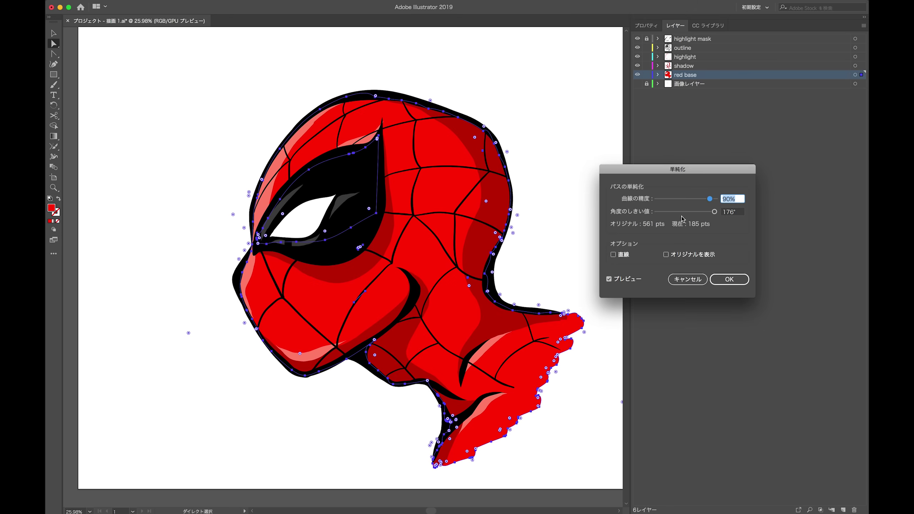
key(Return)
Preview simplifying the shadow layer paths, adjusting curve accuracy (863 to 253 points).
click(862, 66)
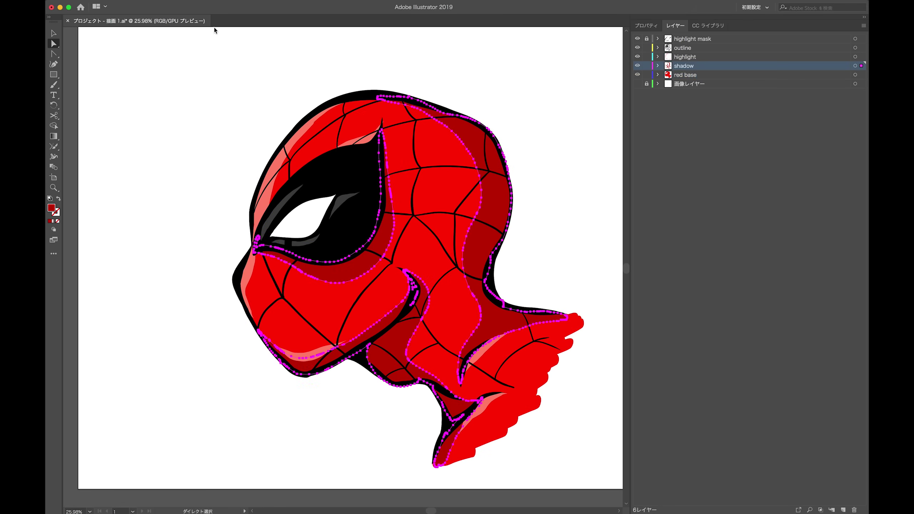
click(171, 4)
click(281, 239)
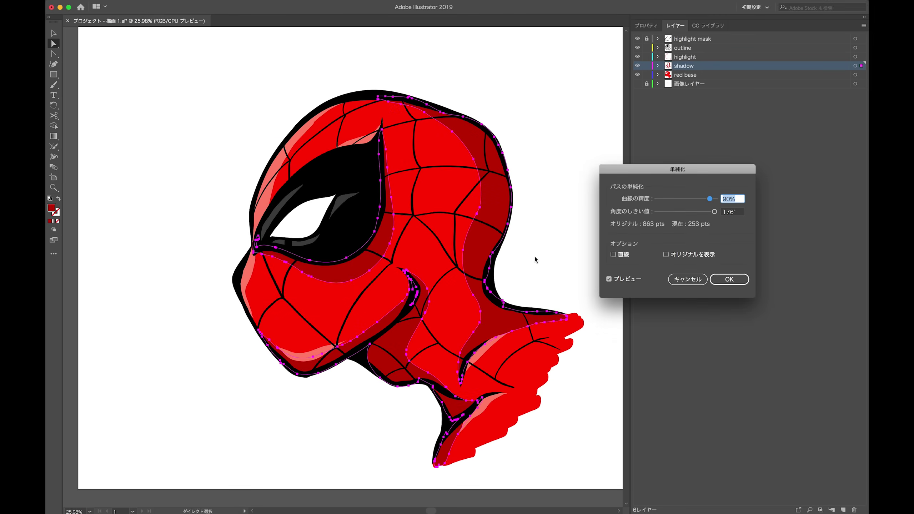
drag(710, 201, 714, 211)
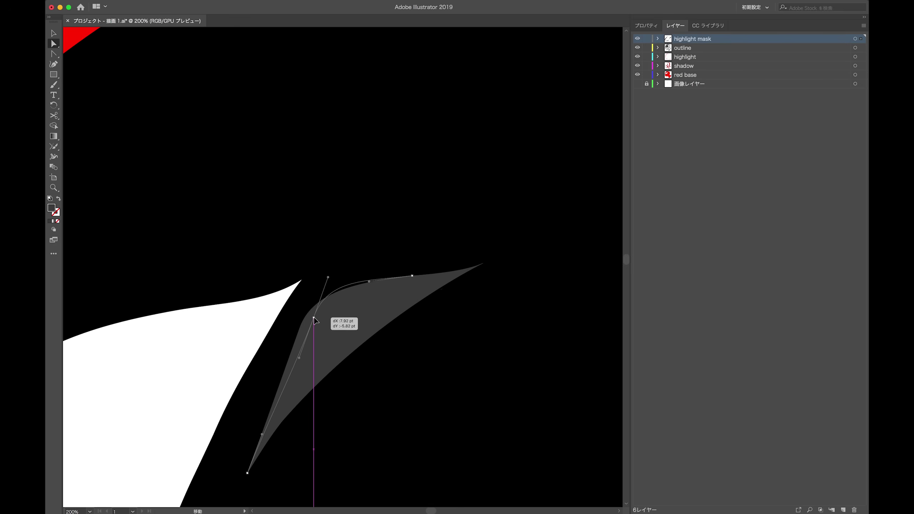
Reshape the pink highlight curve and the red base anchor near the outline tip.
drag(315, 317, 339, 279)
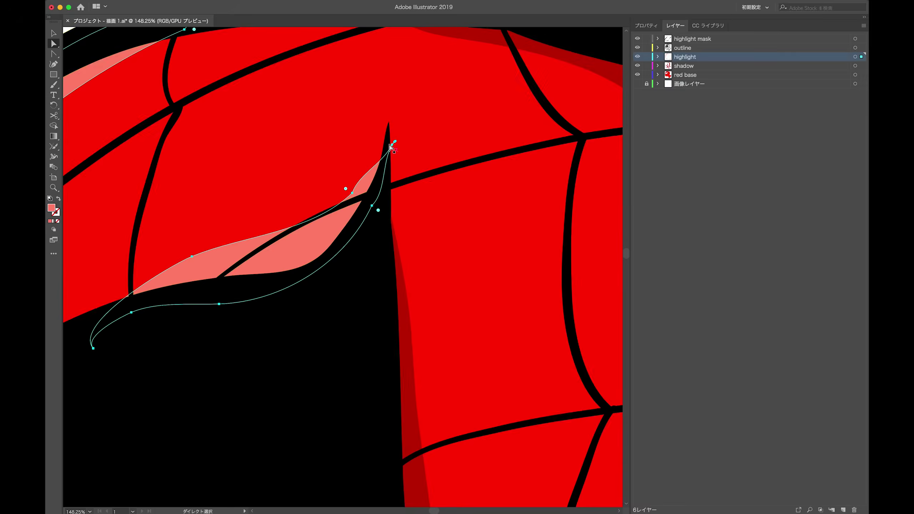
key(a)
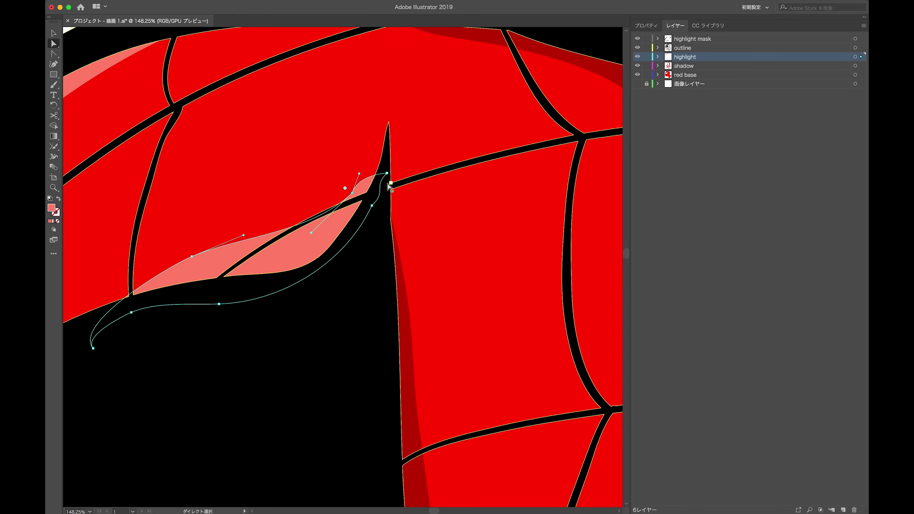
scroll(306, 175, left, 6)
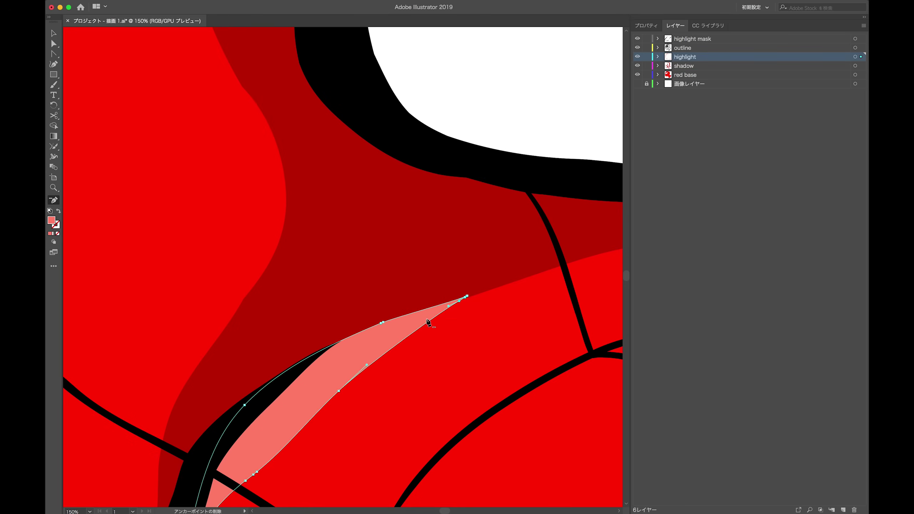
key(a)
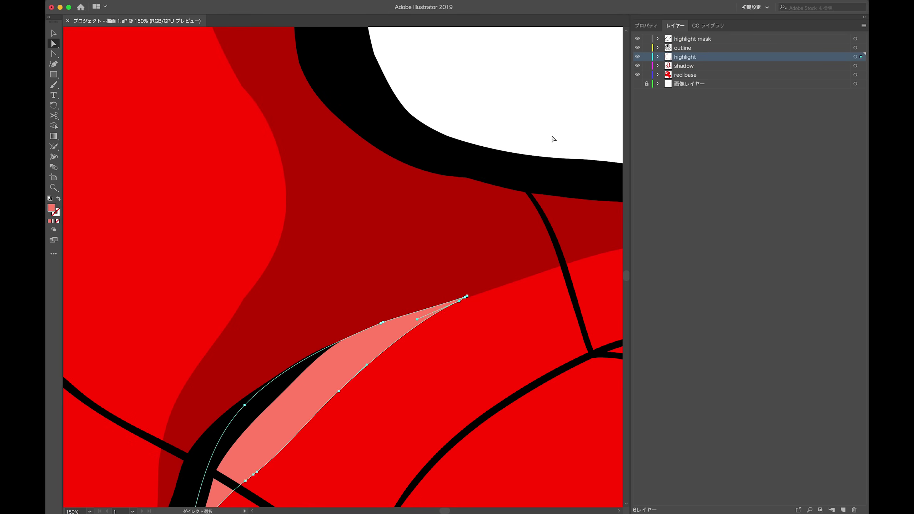
scroll(469, 296, up, 4)
key(v)
scroll(468, 306, down, 7)
scroll(571, 280, up, 5)
key(a)
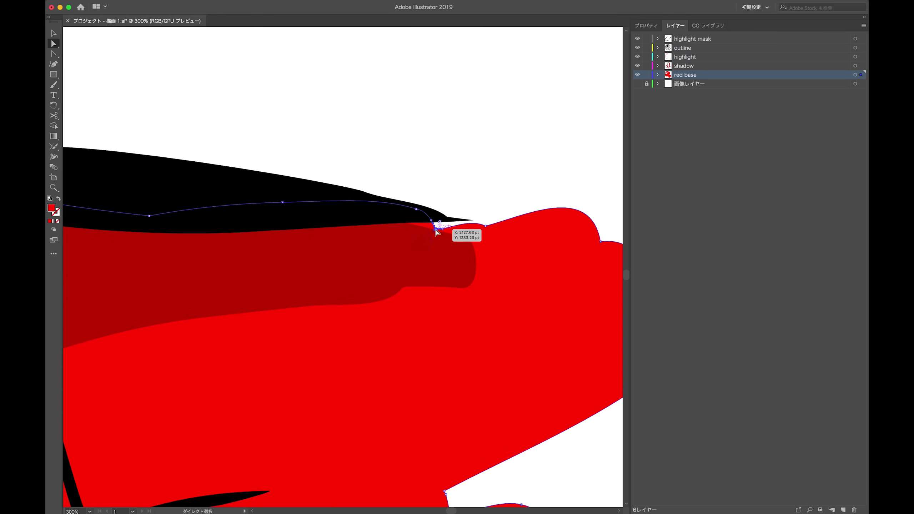
click(445, 231)
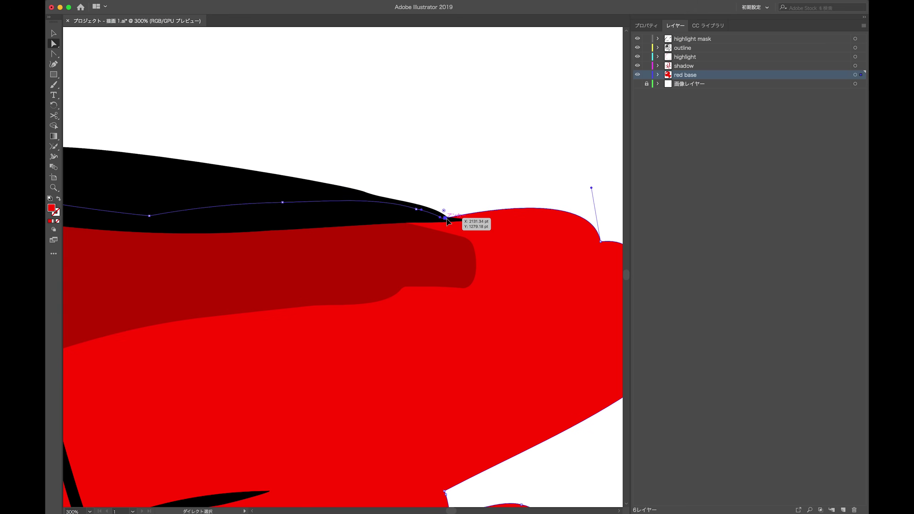
Adjust a neck highlight path, then fit the whole head in view and deselect.
scroll(555, 200, down, 5)
mouse_move(425, 452)
mouse_down()
mouse_move(516, 417)
mouse_move(533, 302)
mouse_up()
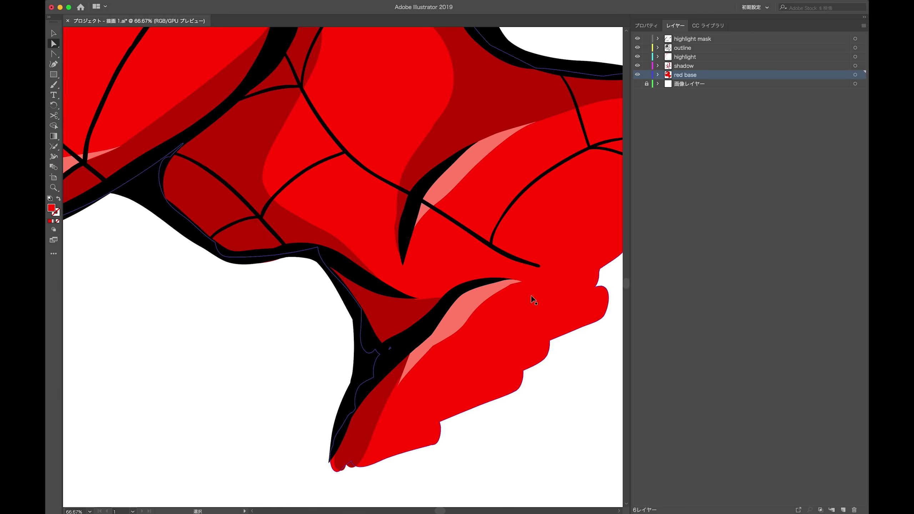
scroll(533, 301, up, 4)
click(474, 257)
key(ctrl+0)
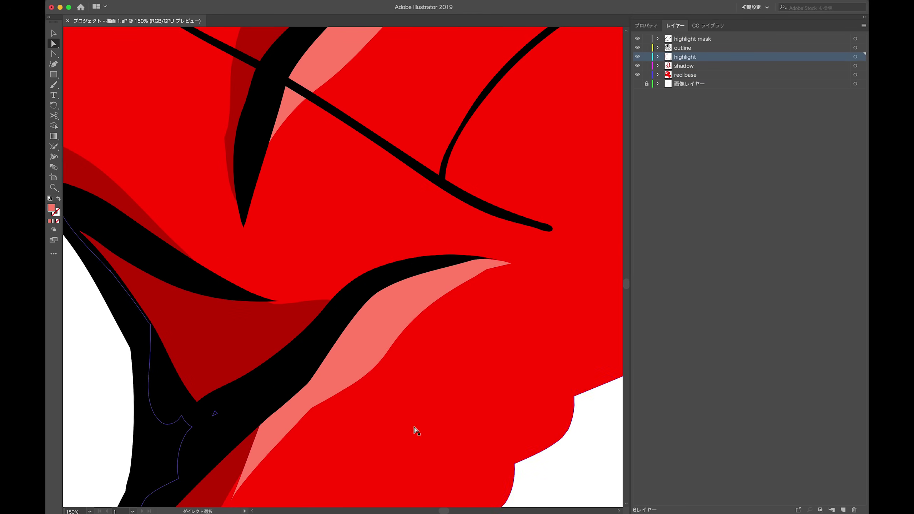
click(862, 47)
click(862, 75)
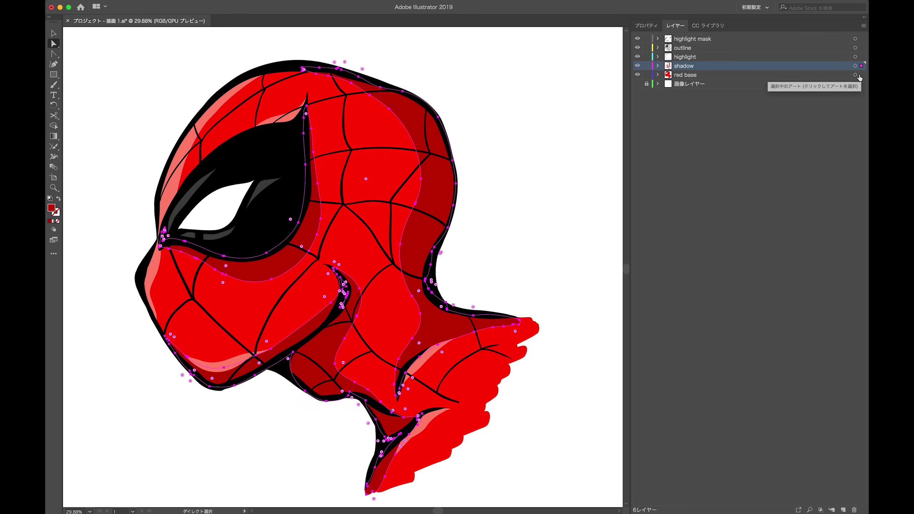
click(496, 112)
scroll(496, 112, left, 2)
key(v)
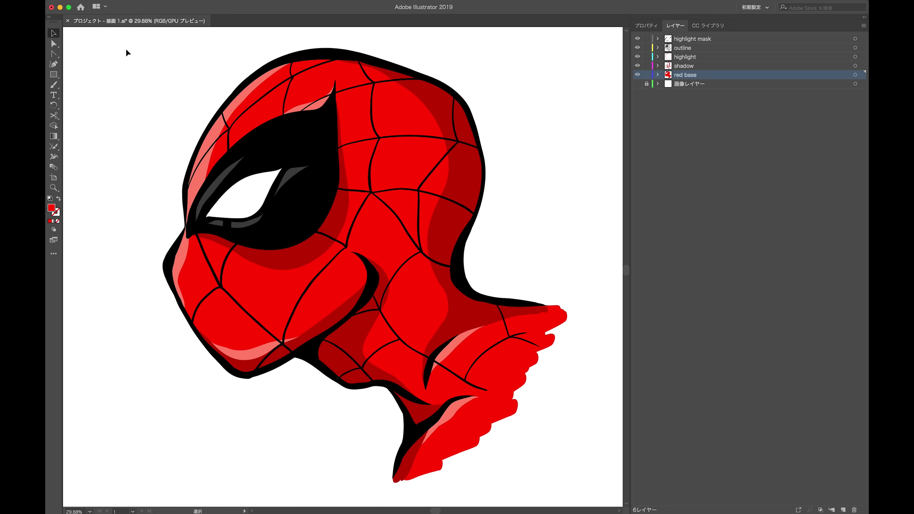
key(ctrl+a)
Export the artwork as a 150 ppi transparent PNG to Desktop — iCloud.
click(221, 43)
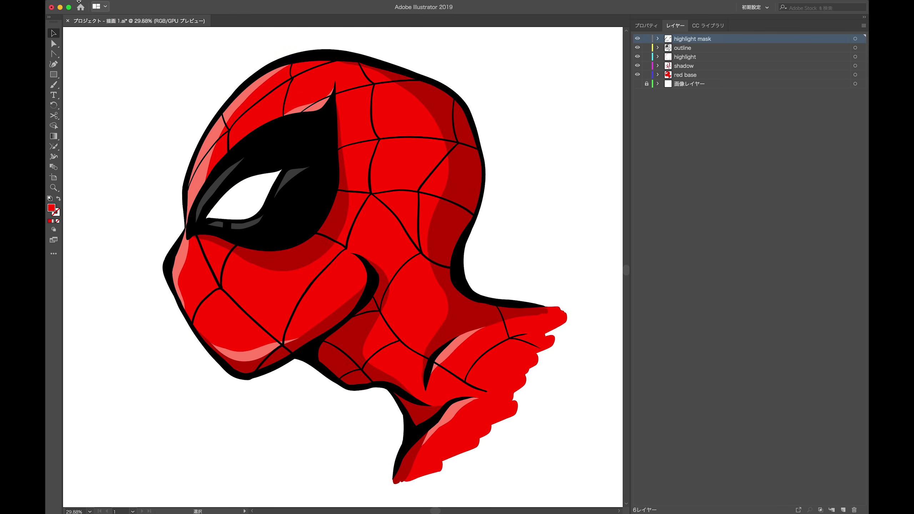
click(117, 4)
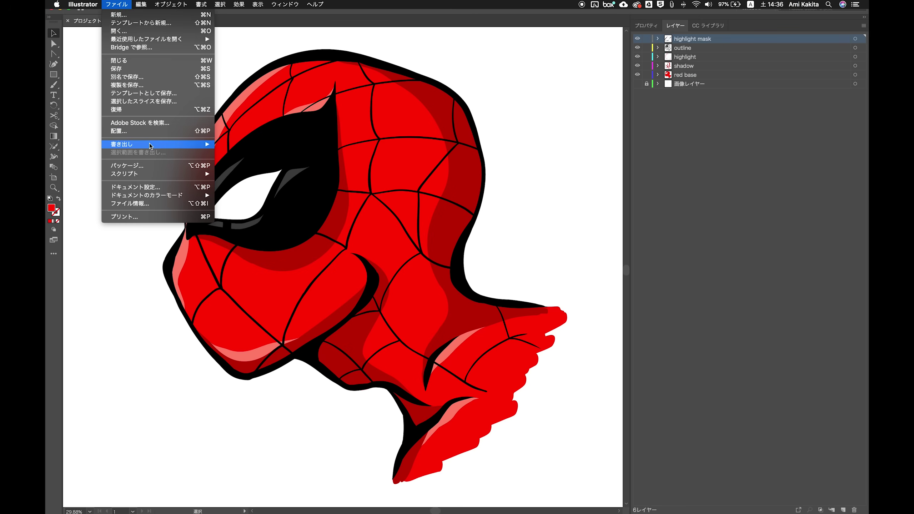
mouse_move(157, 145)
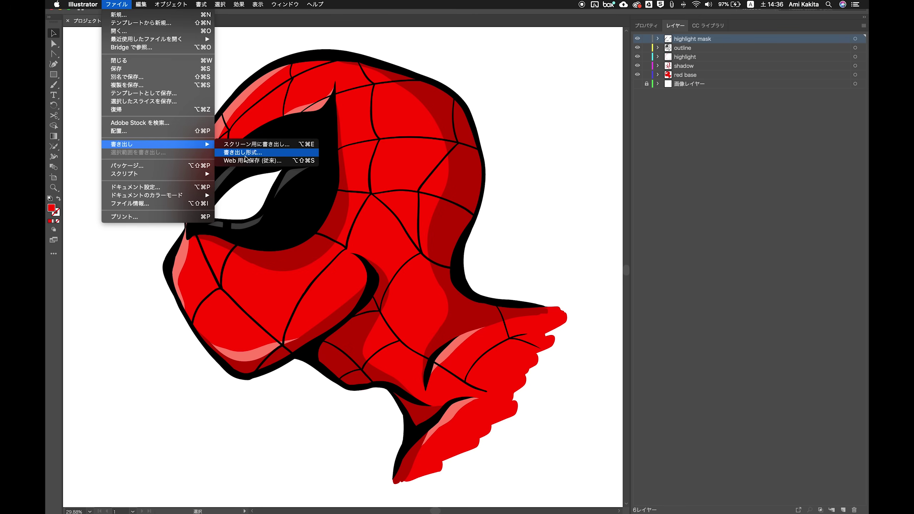
click(258, 155)
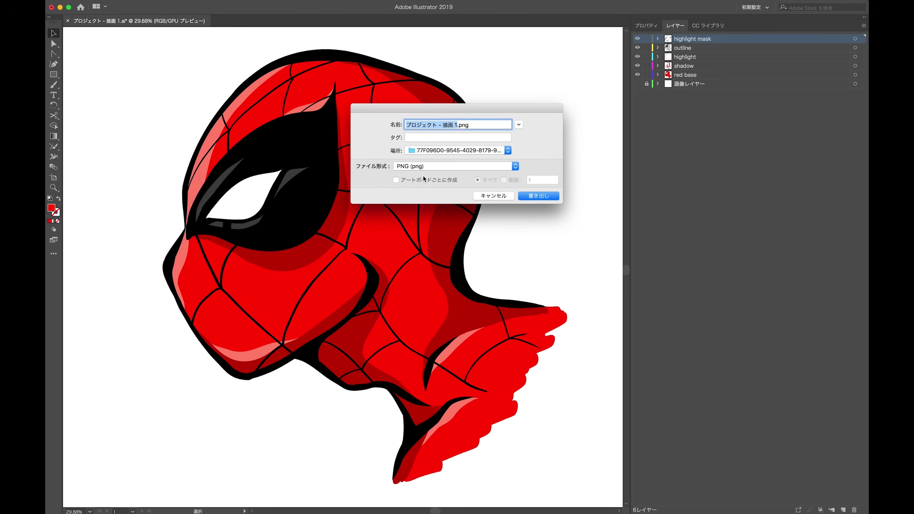
click(459, 151)
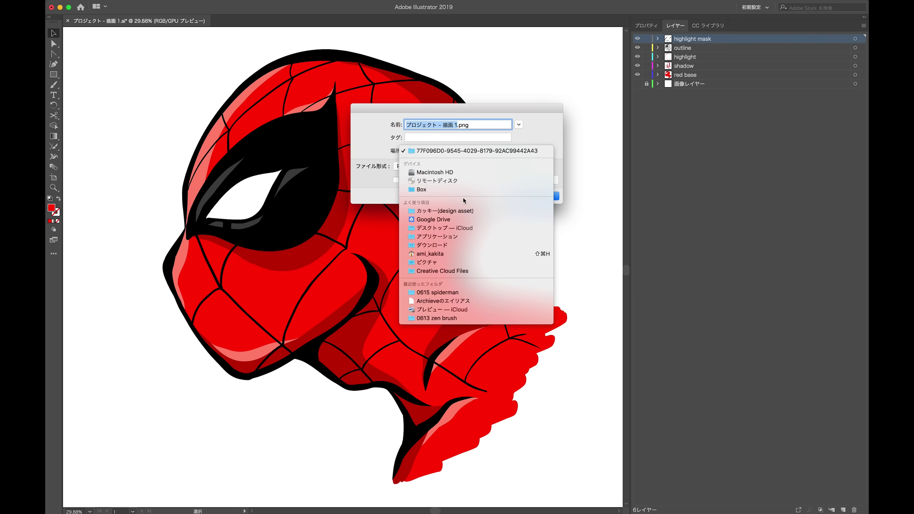
click(489, 225)
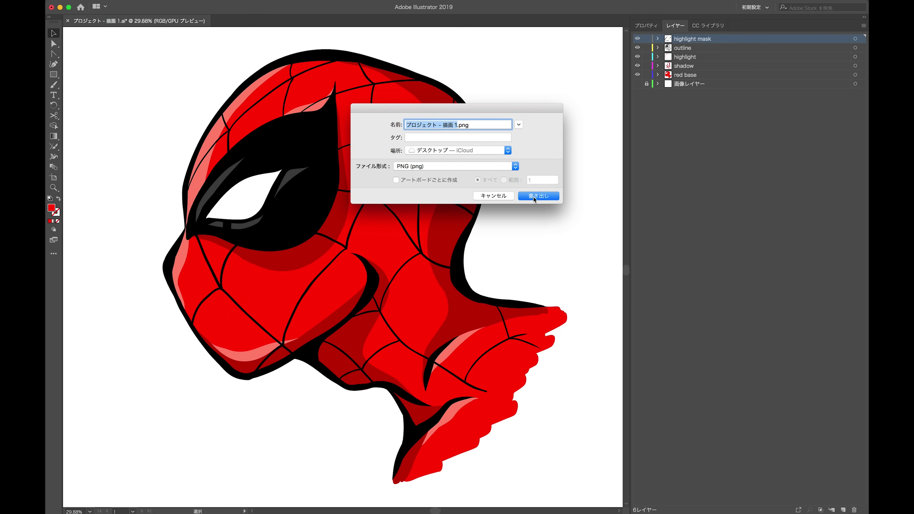
key(Return)
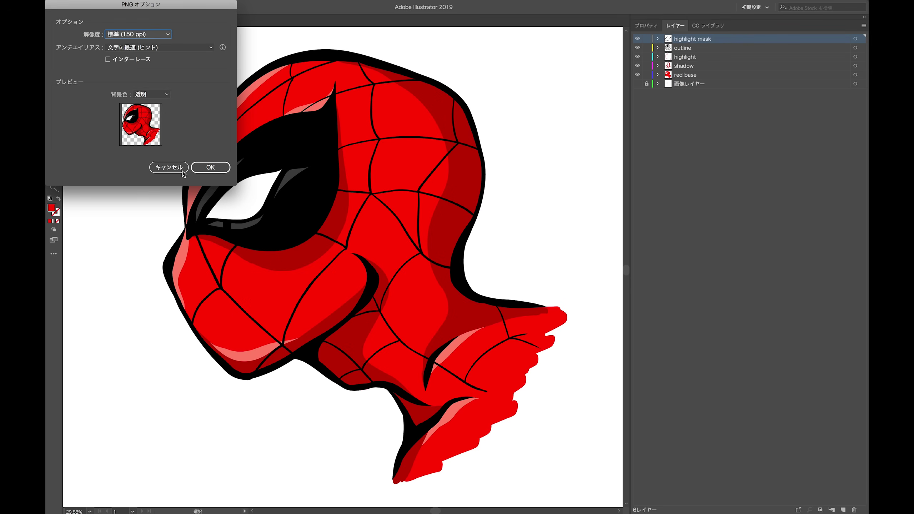
click(201, 170)
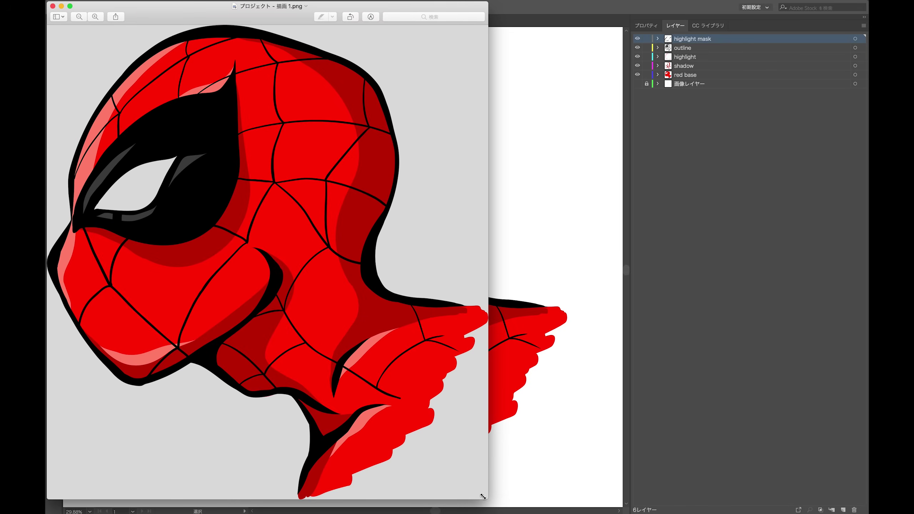
AirDrop the exported Spider-Man PNG from Preview to the iPad, then close it.
drag(487, 499, 365, 336)
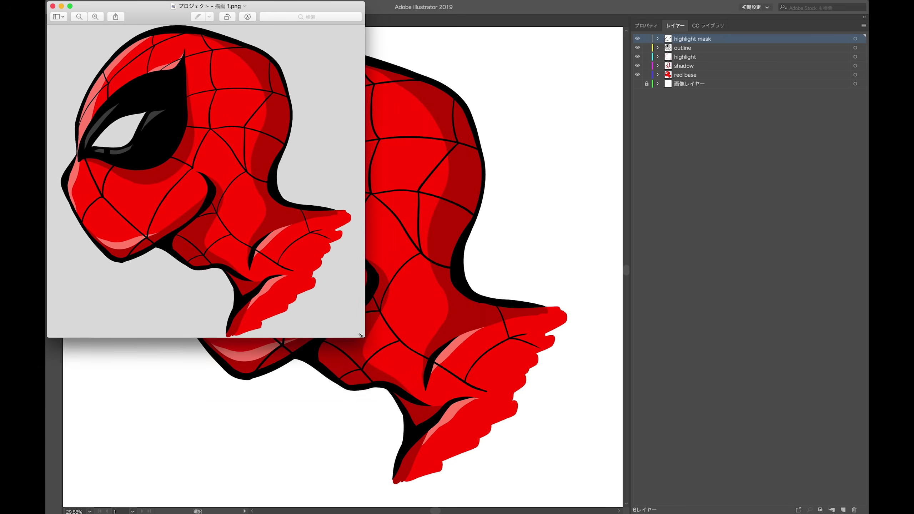
mouse_move(200, 8)
mouse_down()
mouse_move(458, 129)
mouse_move(489, 120)
mouse_up()
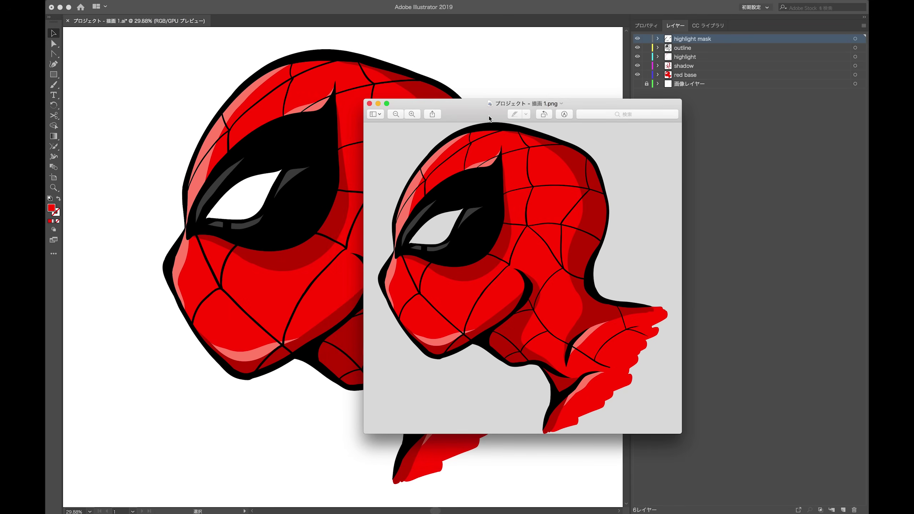
click(439, 114)
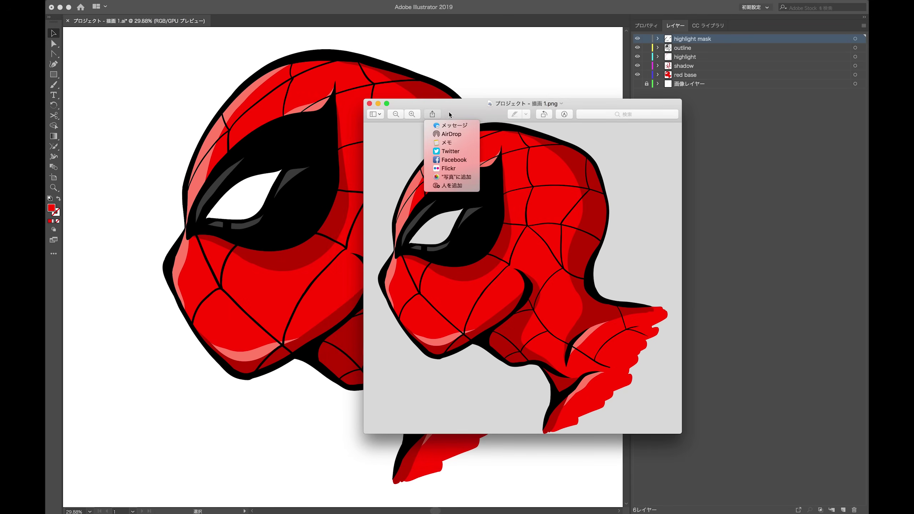
click(453, 139)
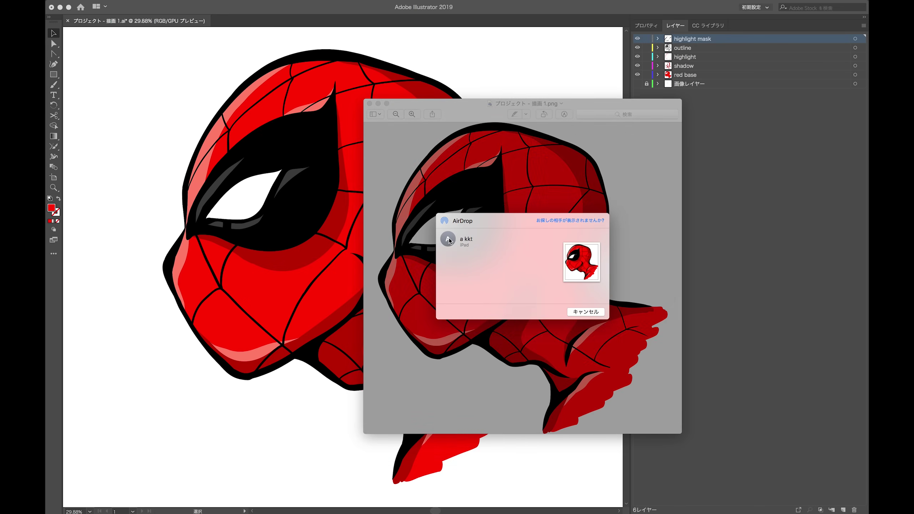
click(449, 241)
click(594, 312)
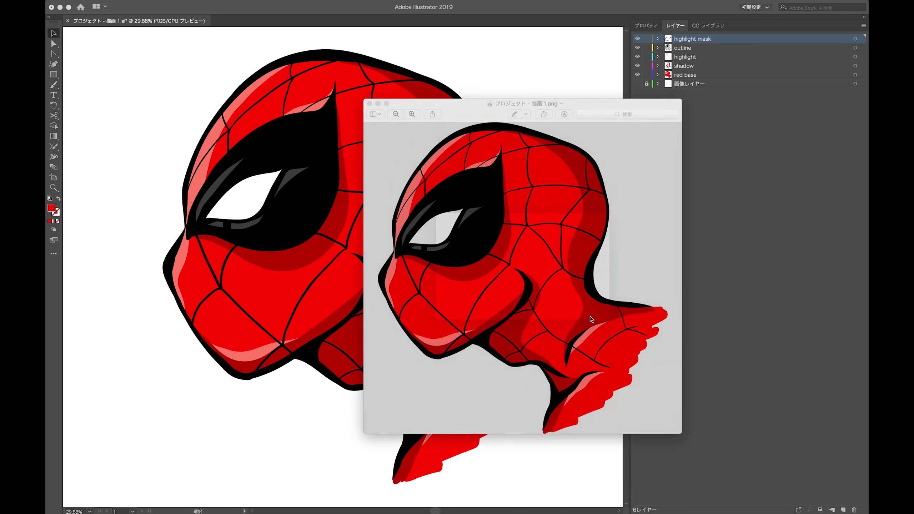
key(super+w)
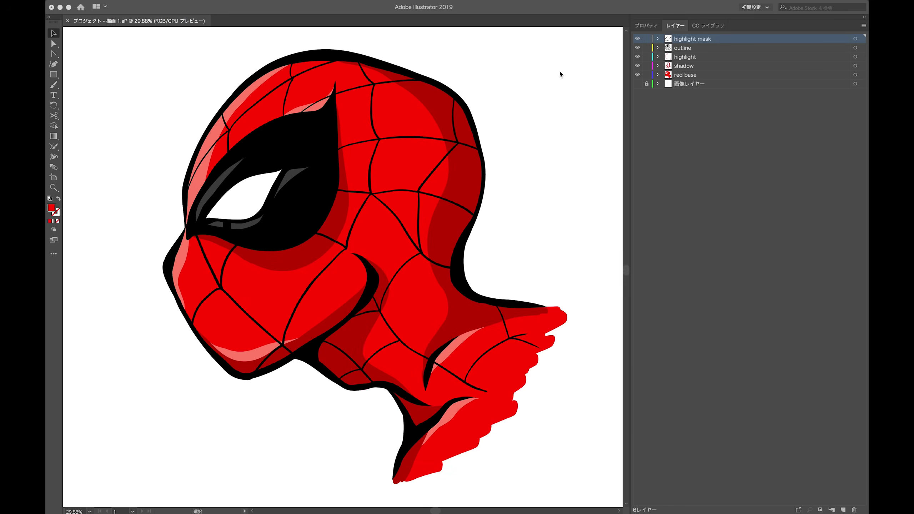
Fit the artboard to the window and zoom in slightly on the head.
key(super+0)
scroll(560, 75, up, 1)
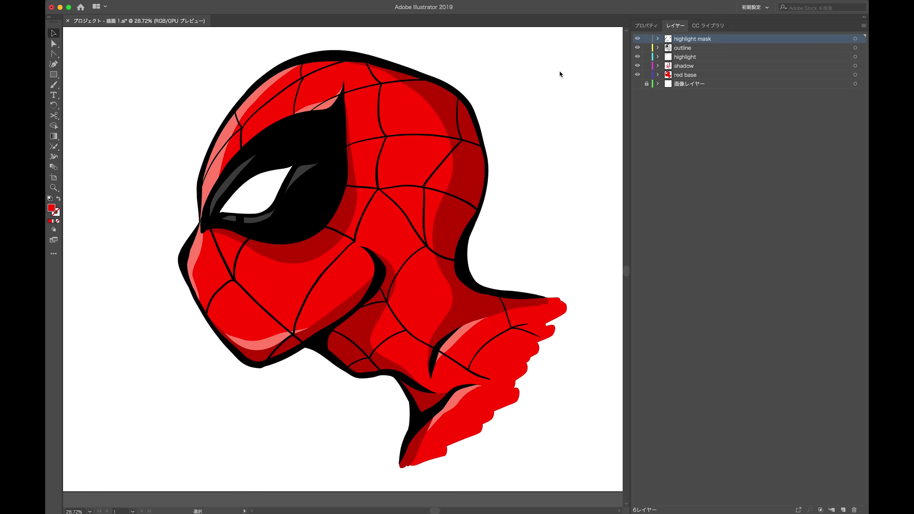
scroll(560, 74, up, 1)
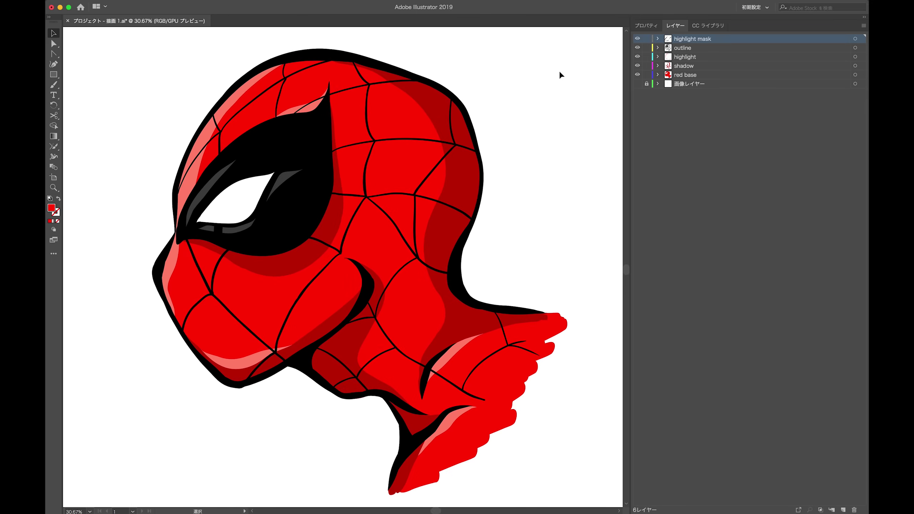